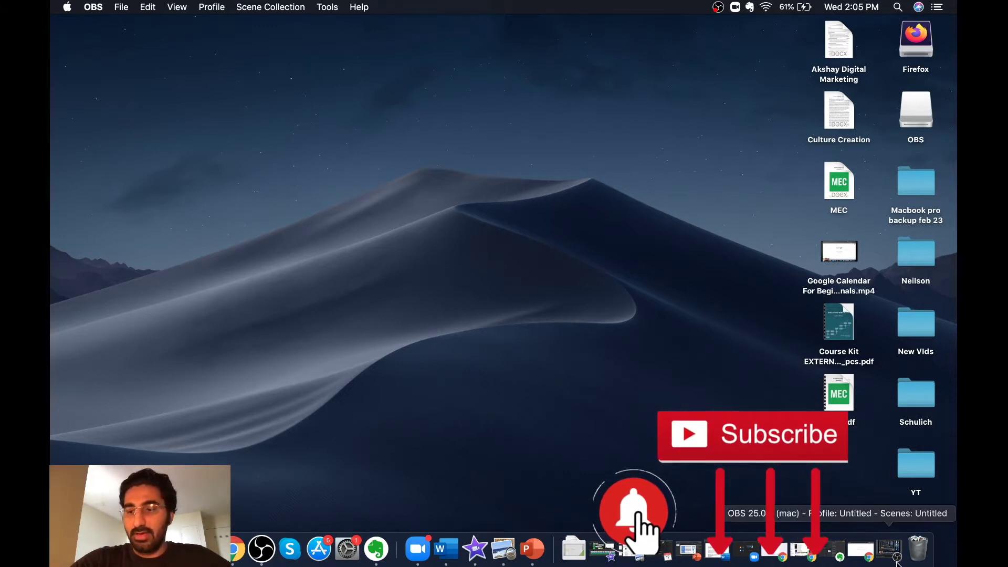
- Restore the minimized Chrome New Tab window from the Dock
left_click(863, 551)
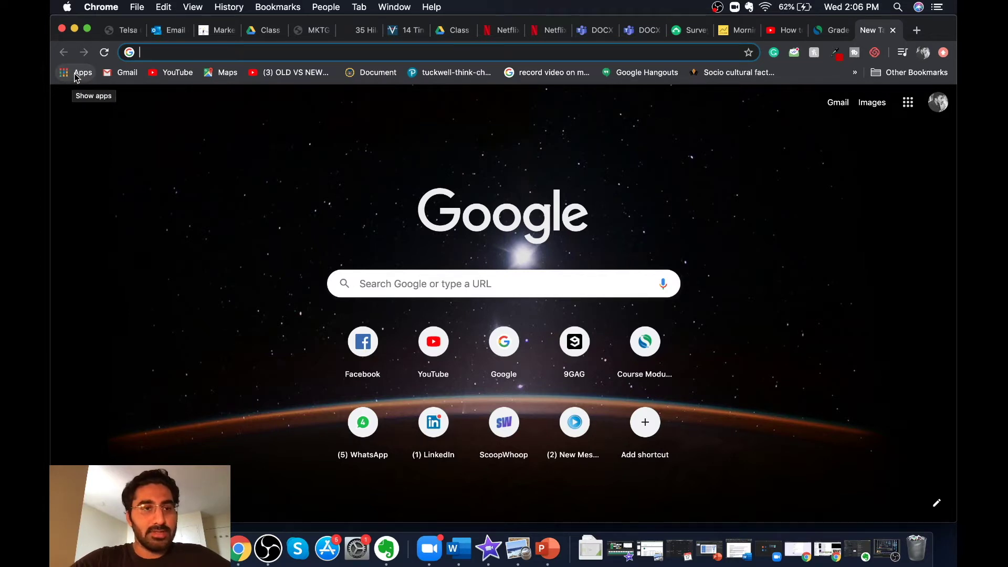
- Open the Chrome Web Store from Apps and search for 'web clipper evernote'
left_click(76, 73)
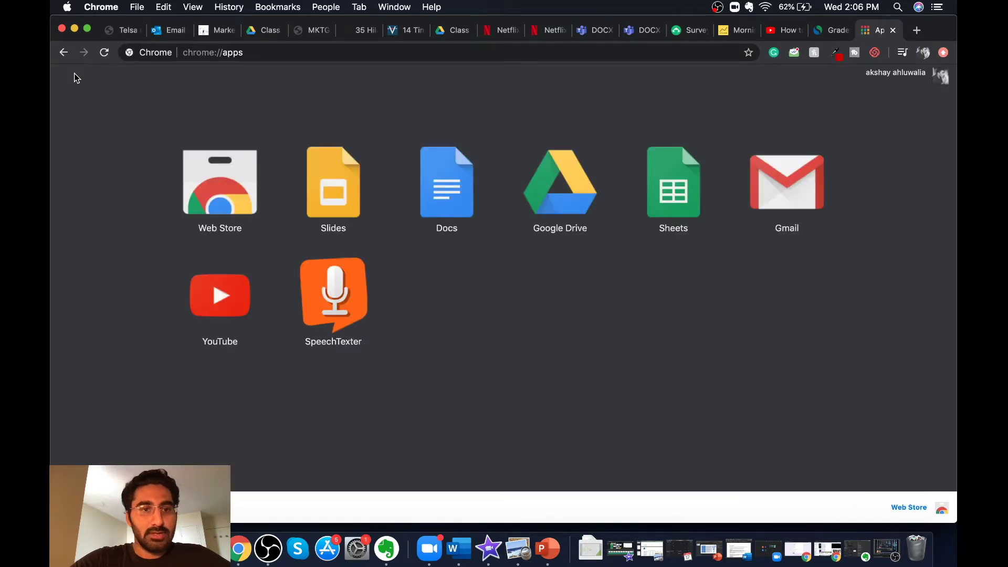
left_click(219, 181)
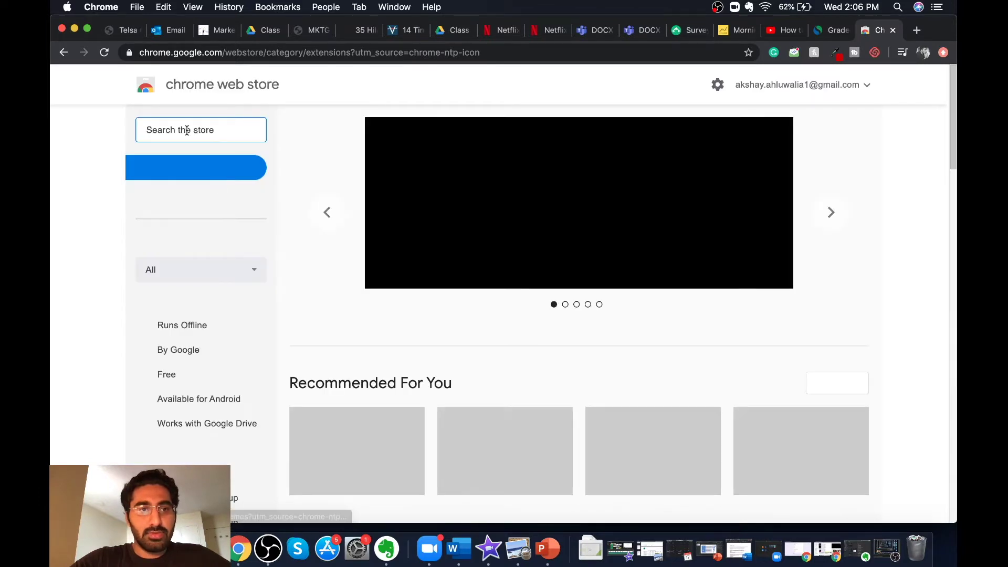
type("web cli")
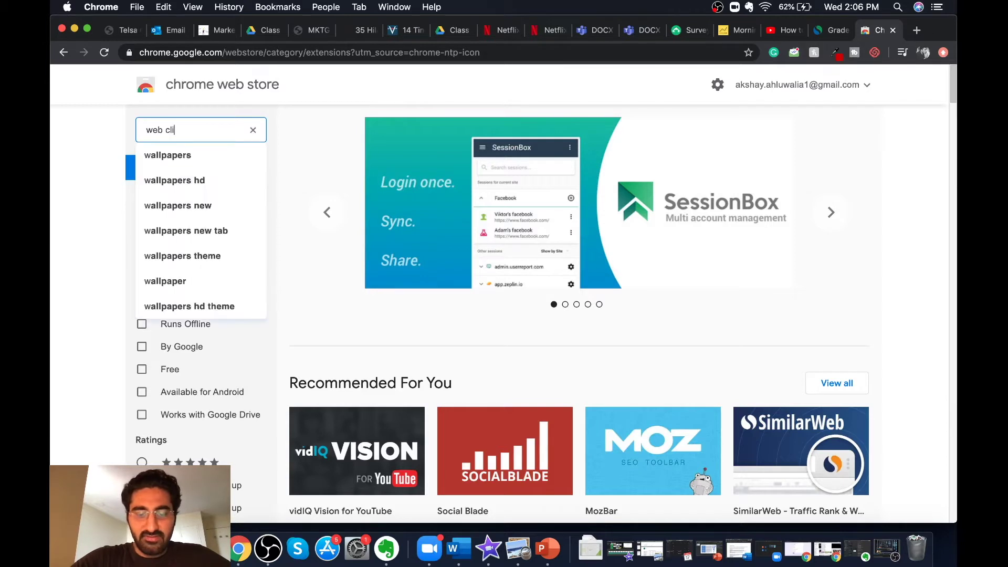
type("pper ev")
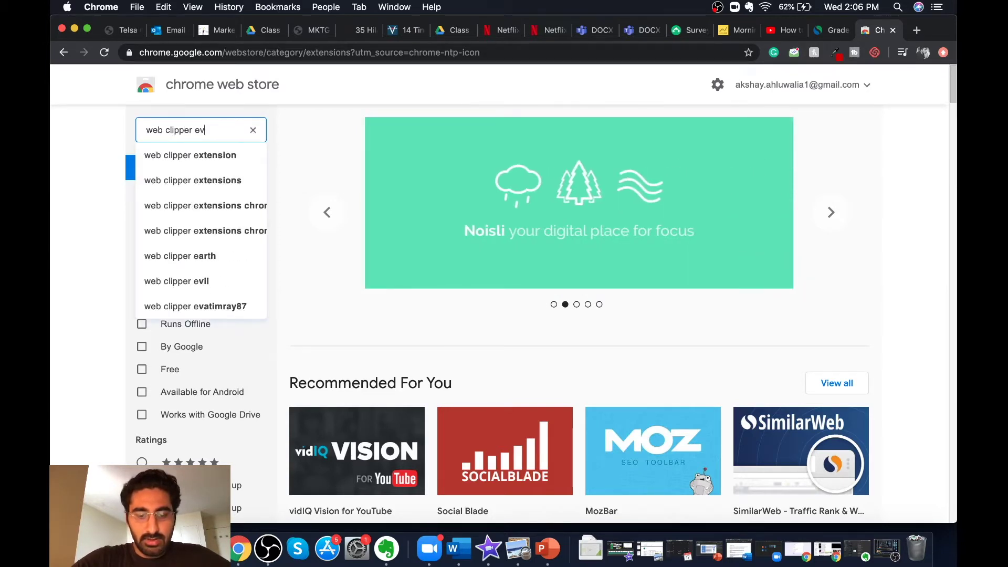
type("ernote")
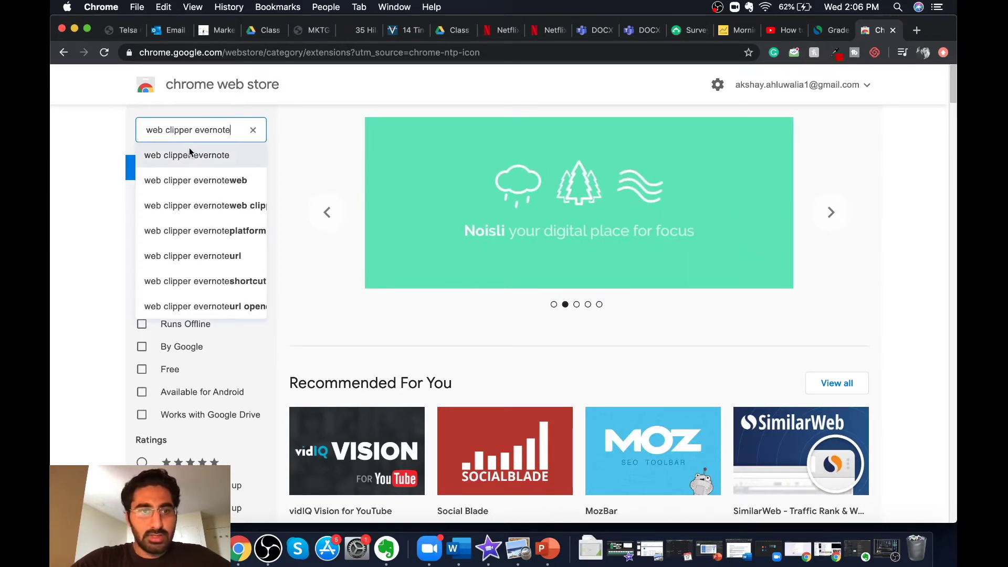
left_click(190, 153)
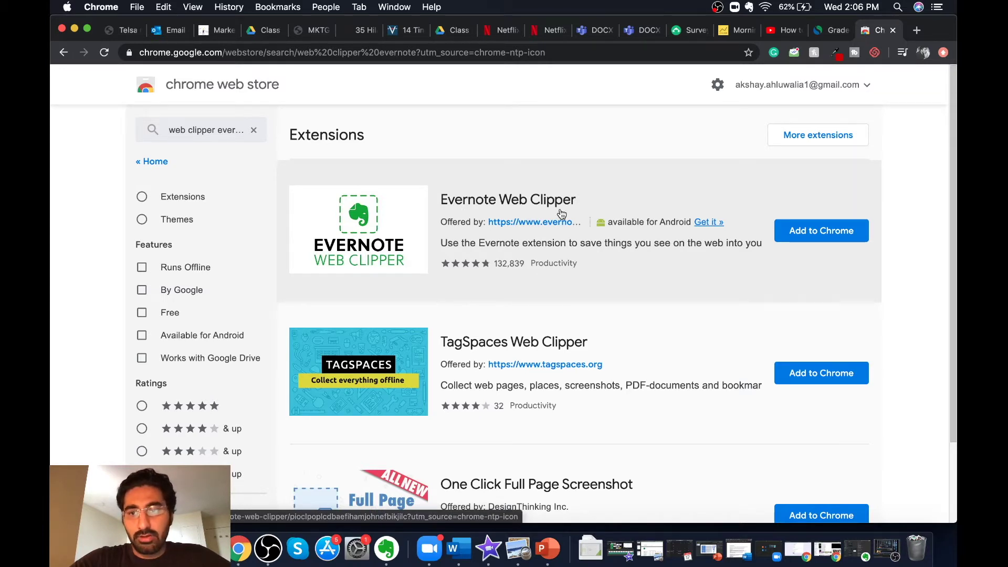
- Add the Evernote Web Clipper extension to Chrome and confirm the installation
left_click(828, 233)
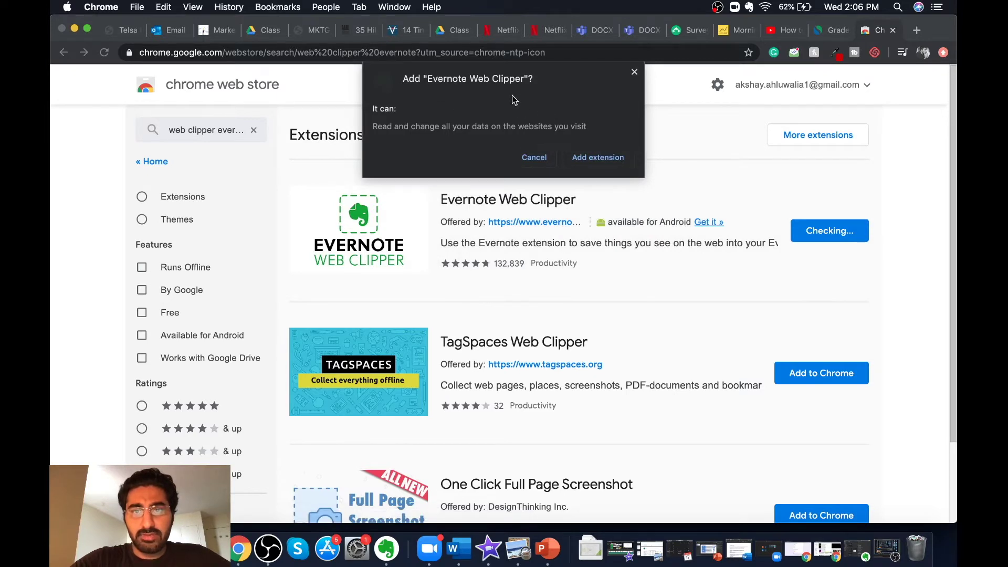
left_click(599, 159)
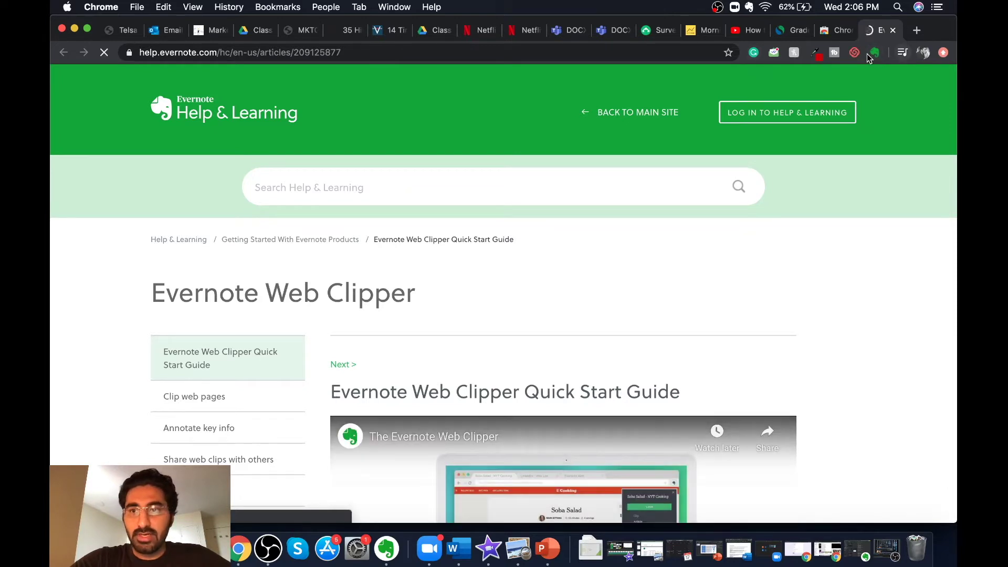
scroll(824, 304, "down", 5)
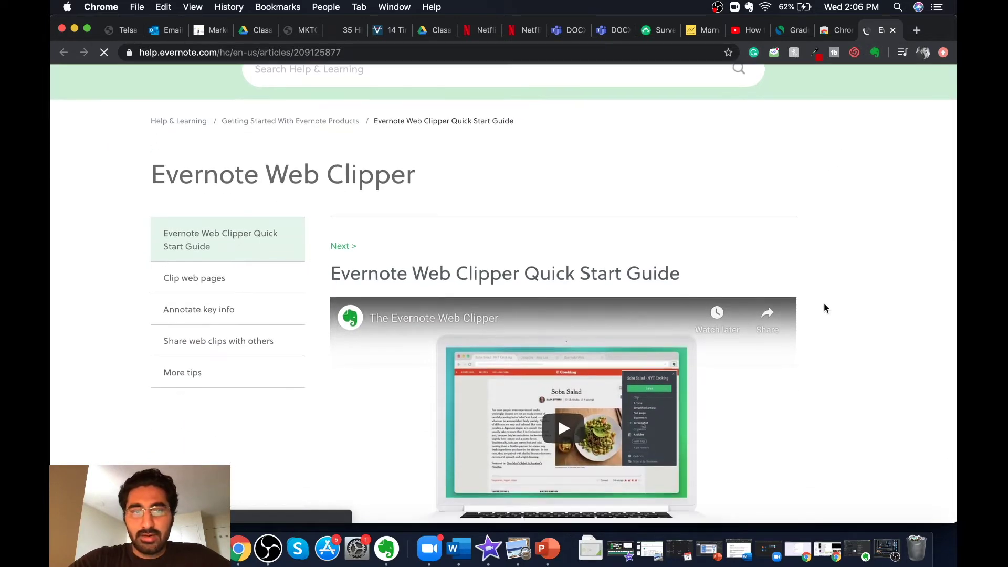
scroll(824, 308, "up", 3)
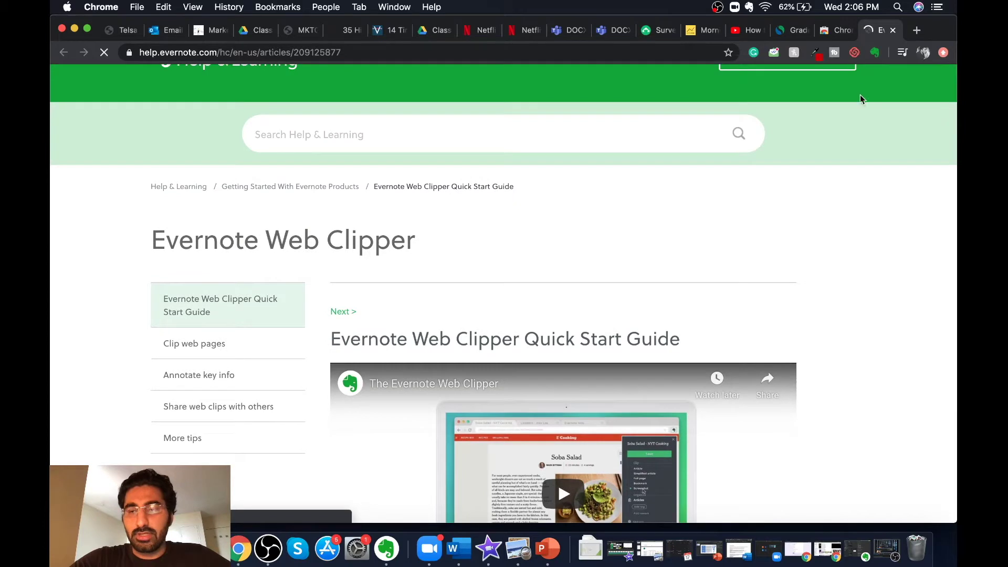
scroll(854, 249, "down", 3)
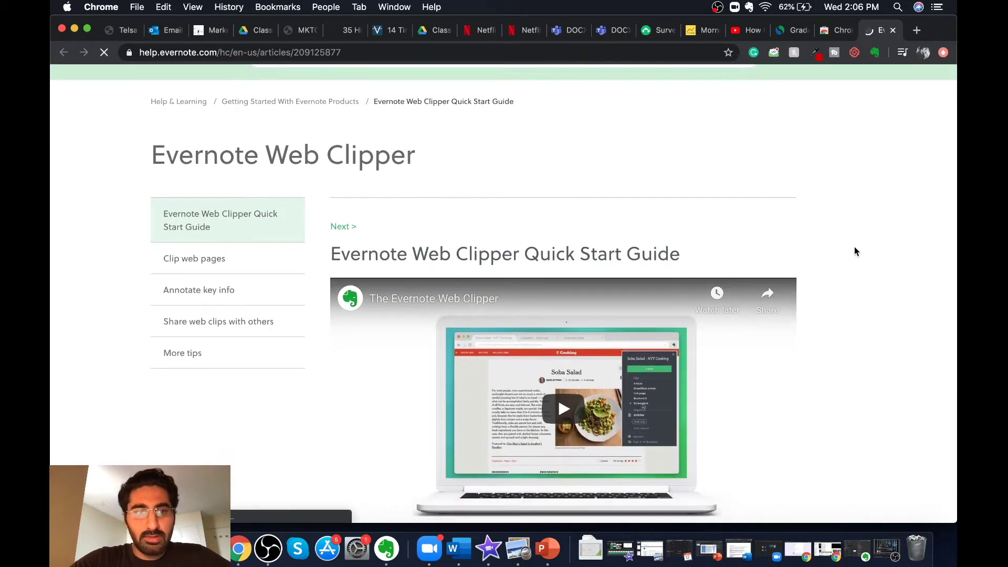
scroll(855, 247, "down", 1)
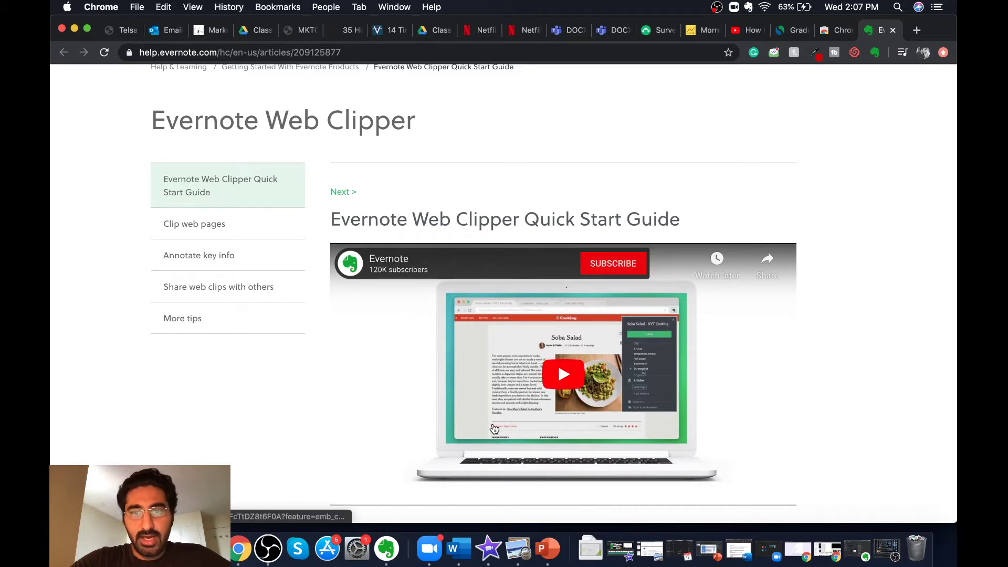
scroll(494, 429, "down", 2)
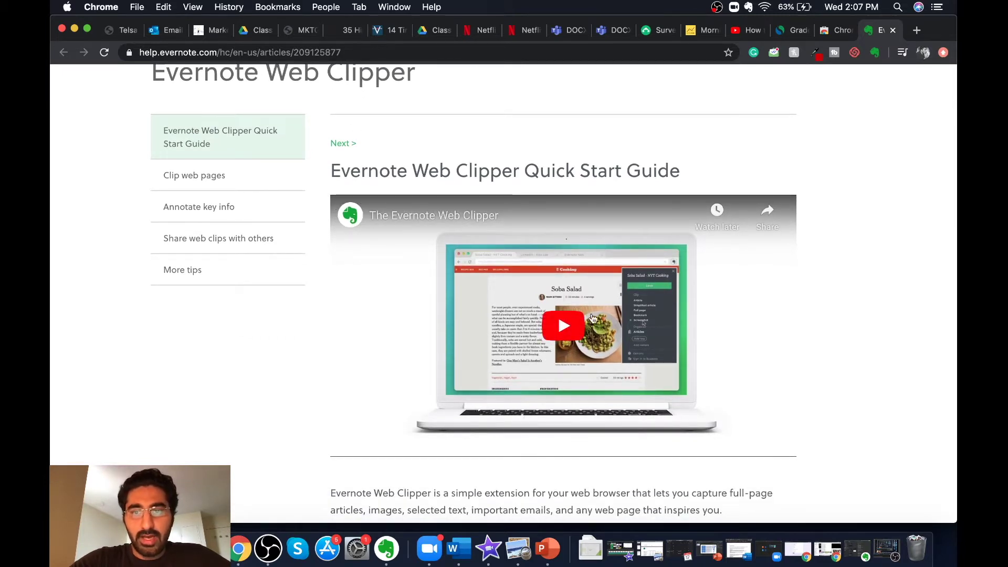
scroll(761, 315, "up", 8)
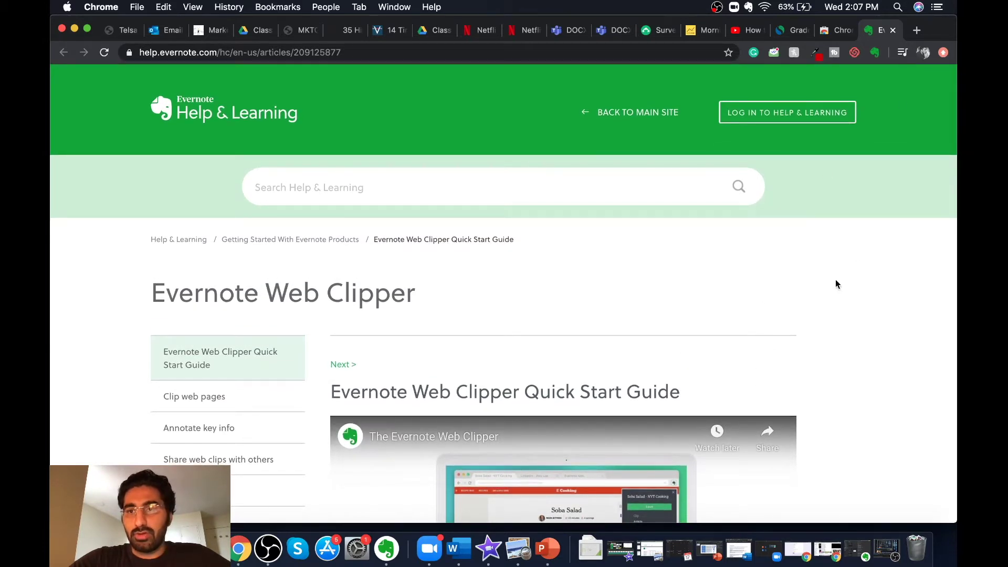
left_click(875, 55)
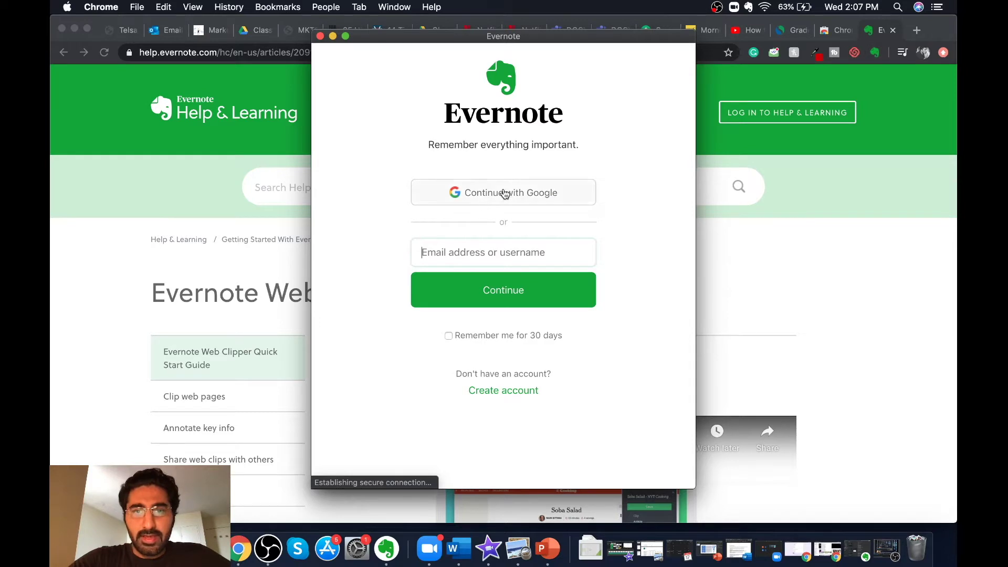
- Sign in to Evernote Web Clipper using Continue with Google and your Google account
left_click(482, 254)
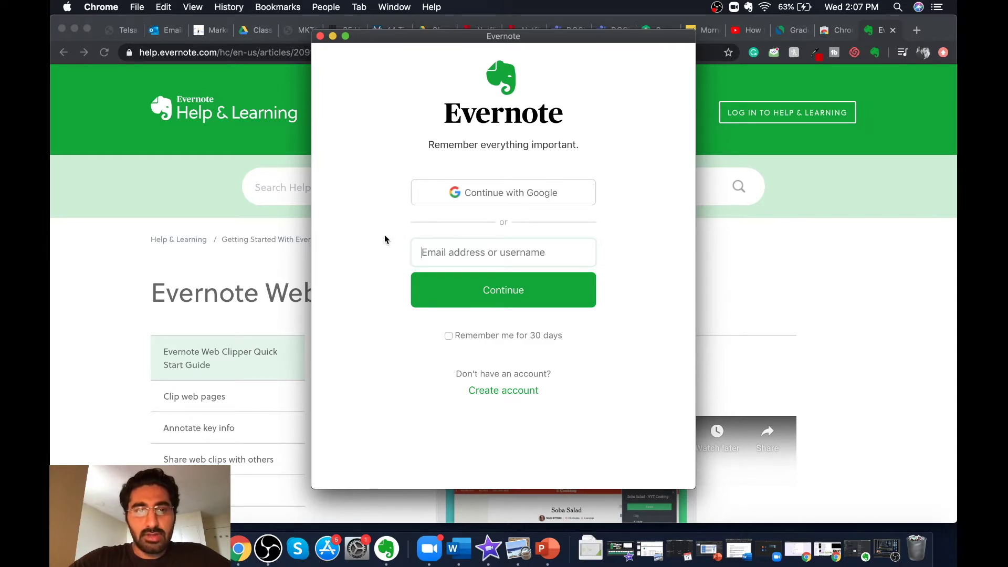
left_click(488, 194)
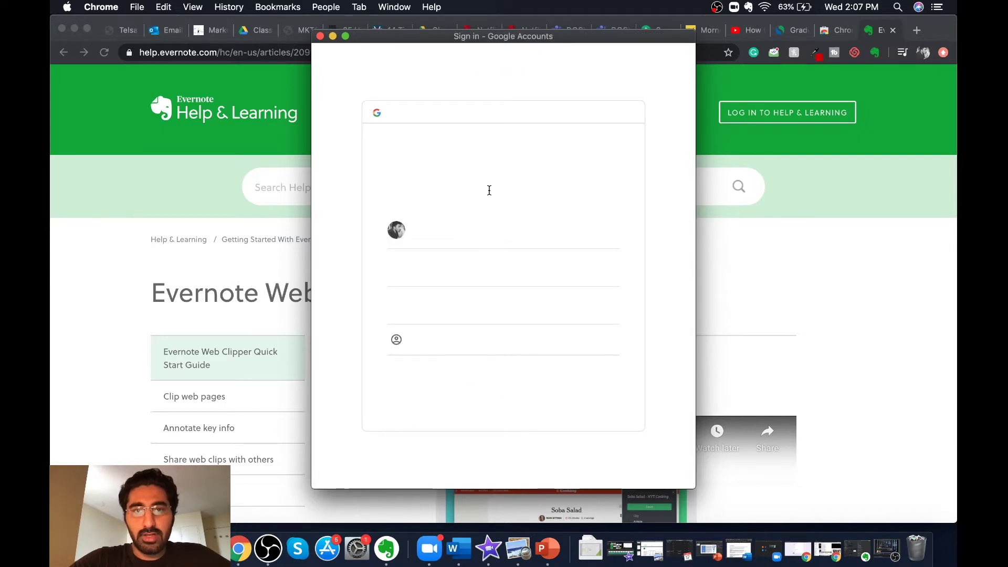
left_click(454, 230)
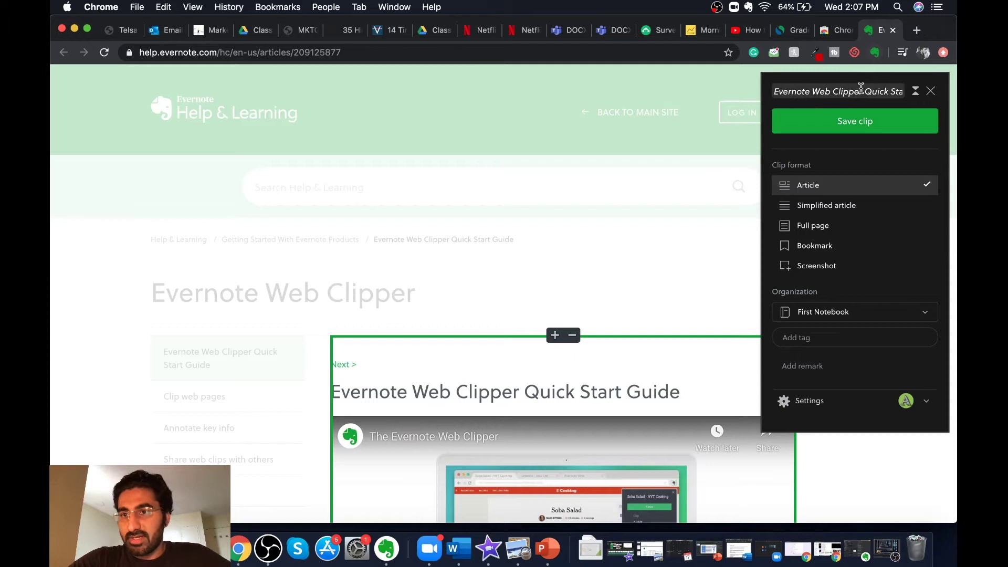
scroll(635, 283, "down", 3)
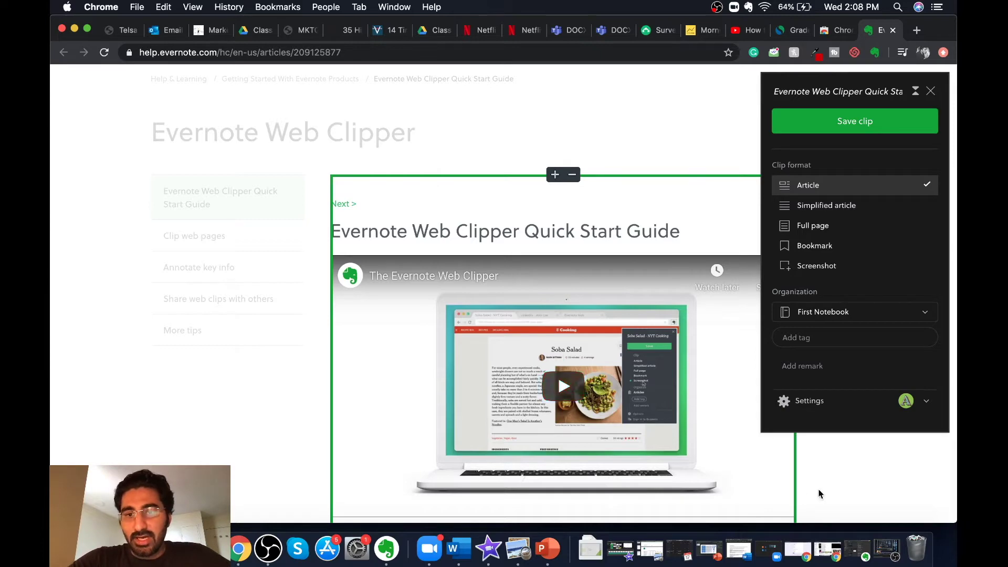
scroll(821, 494, "down", 15)
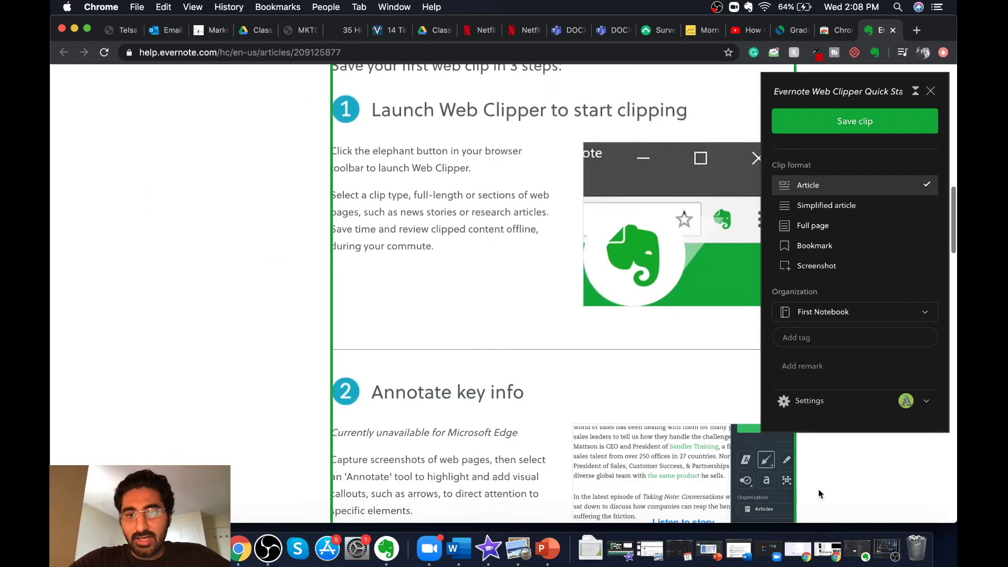
scroll(821, 493, "down", 5)
scroll(820, 494, "up", 20)
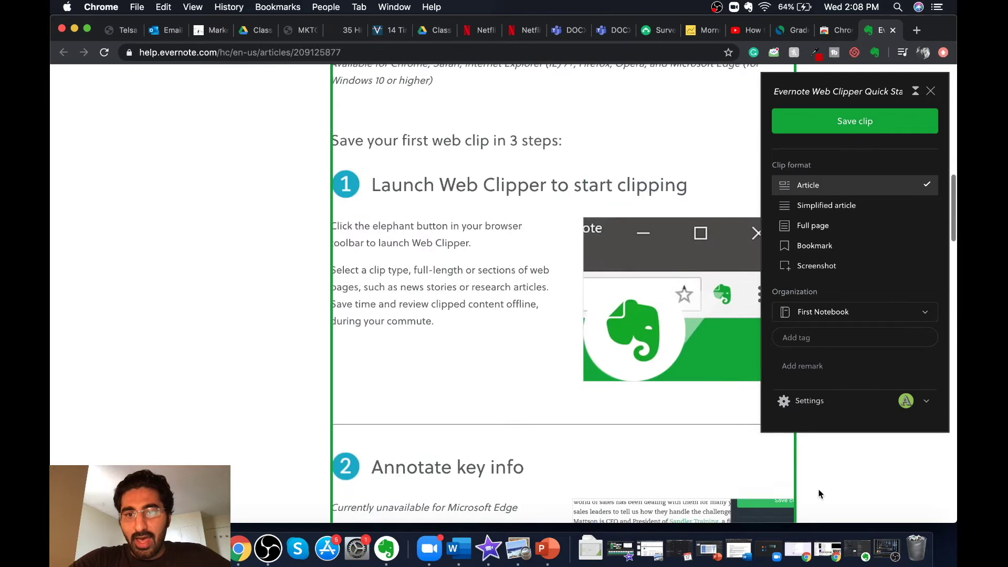
scroll(820, 494, "up", 5)
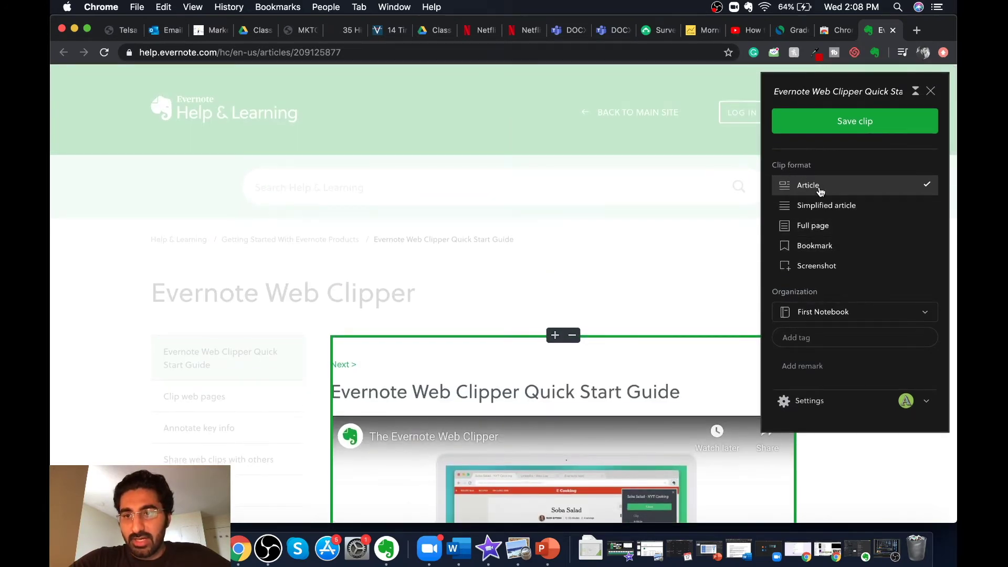
scroll(835, 286, "down", 3)
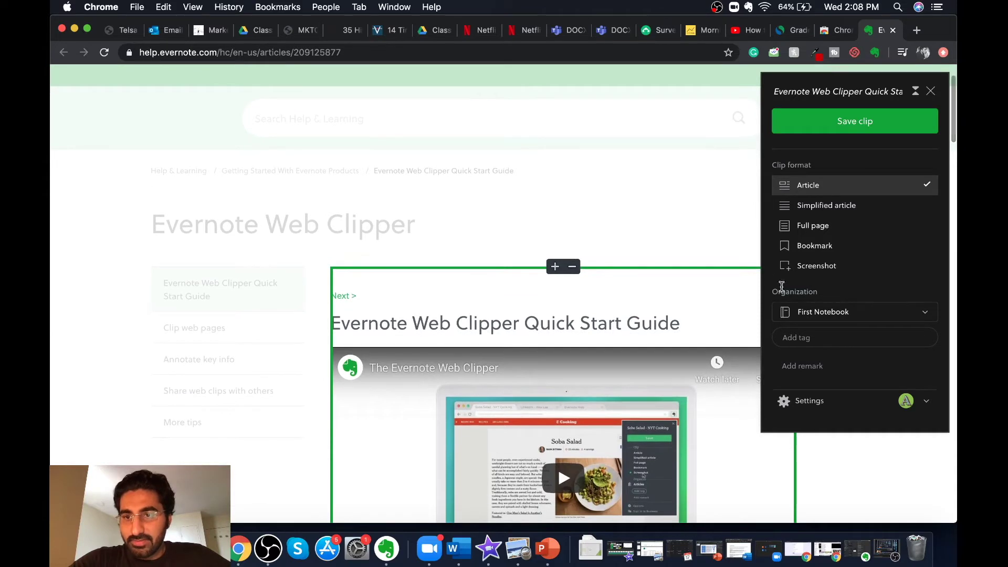
left_click(837, 313)
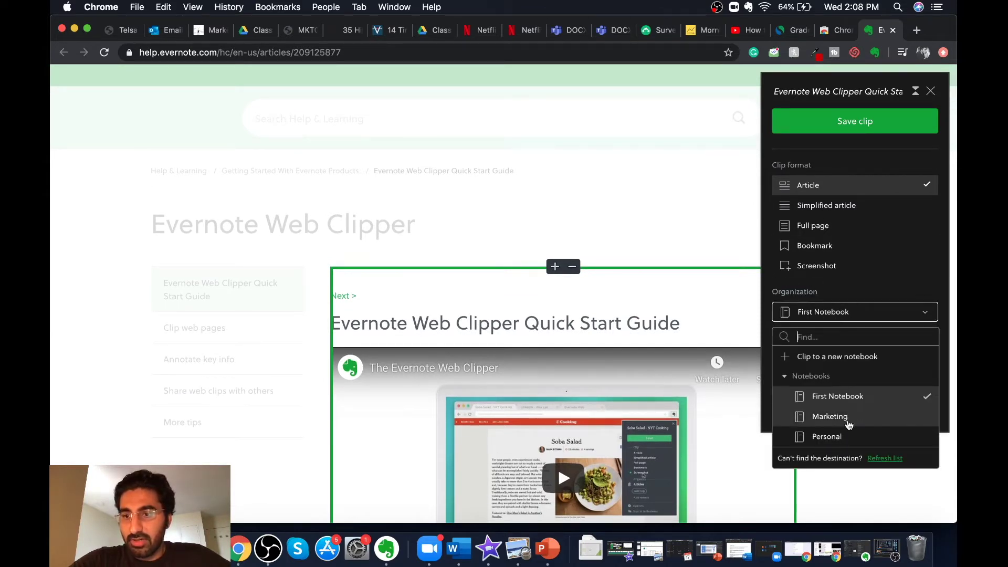
- Set the clip's notebook to Personal and save the Quick Start Guide article clip
scroll(845, 420, "down", 2)
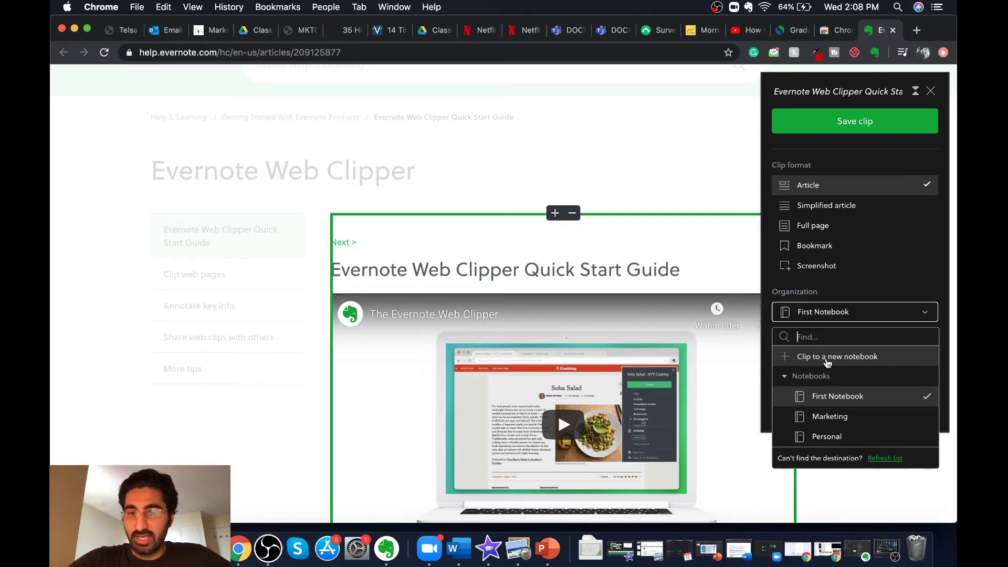
left_click(827, 437)
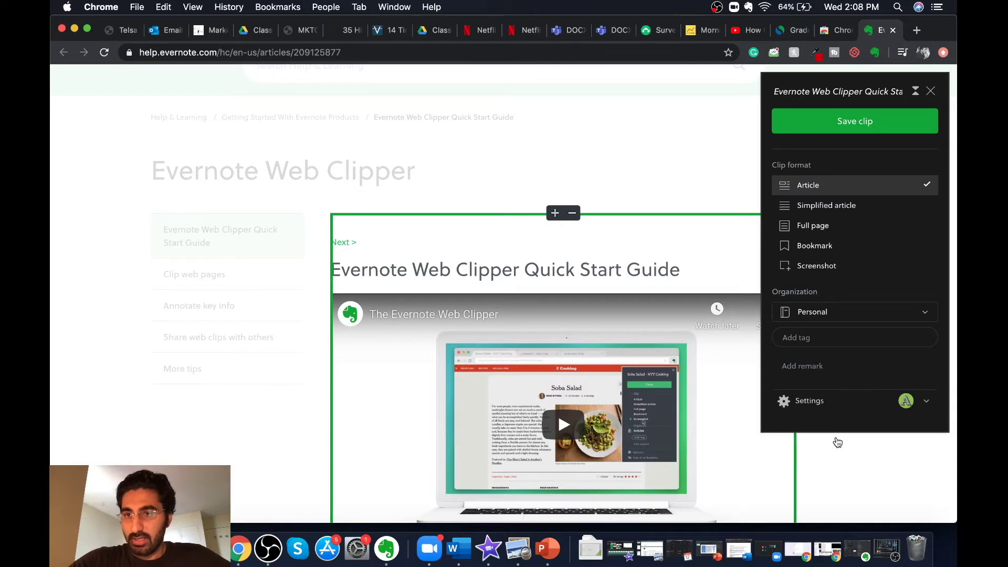
left_click(861, 125)
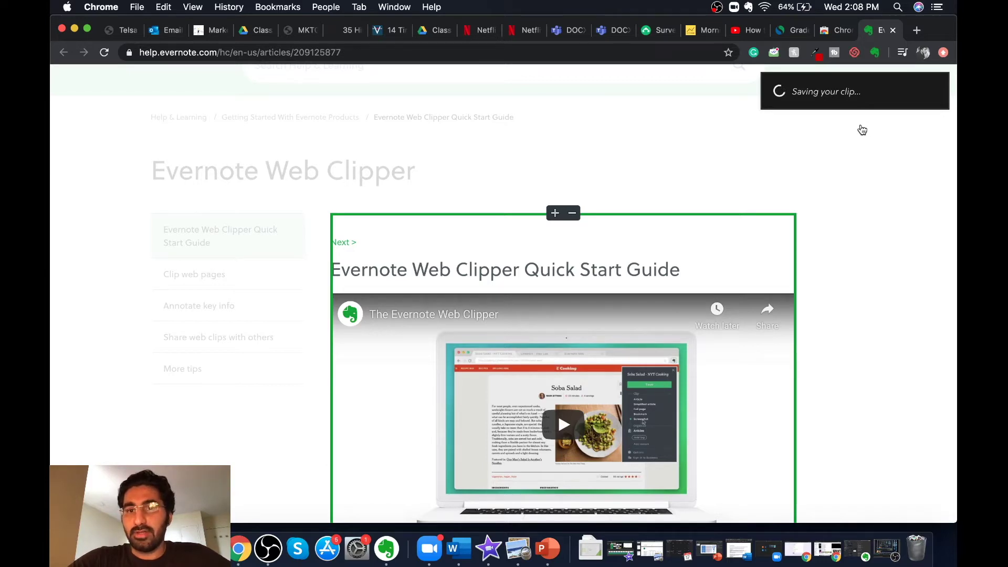
- After the Saved confirmation, open the clip with View in Evernote
scroll(779, 316, "down", 2)
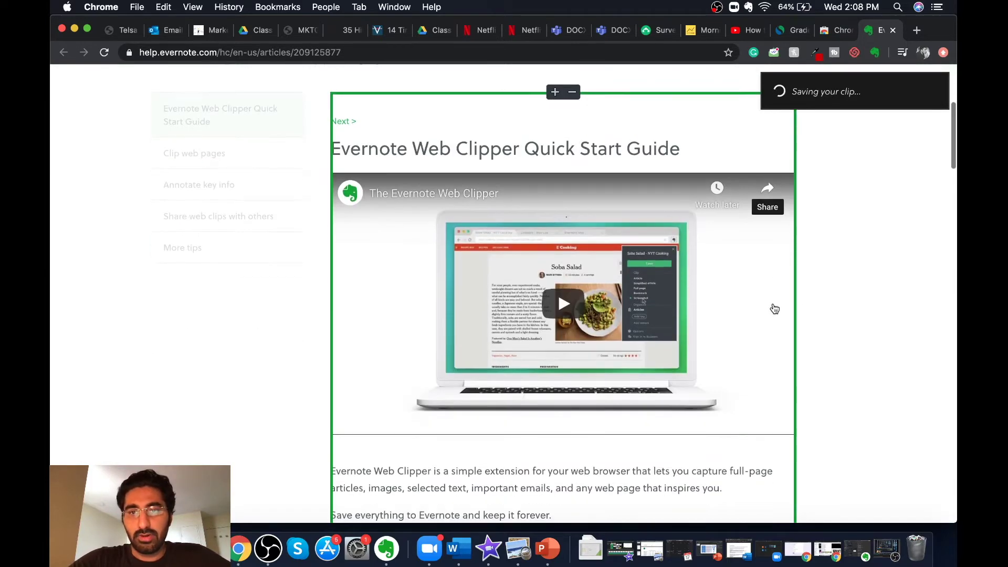
scroll(784, 405, "down", 12)
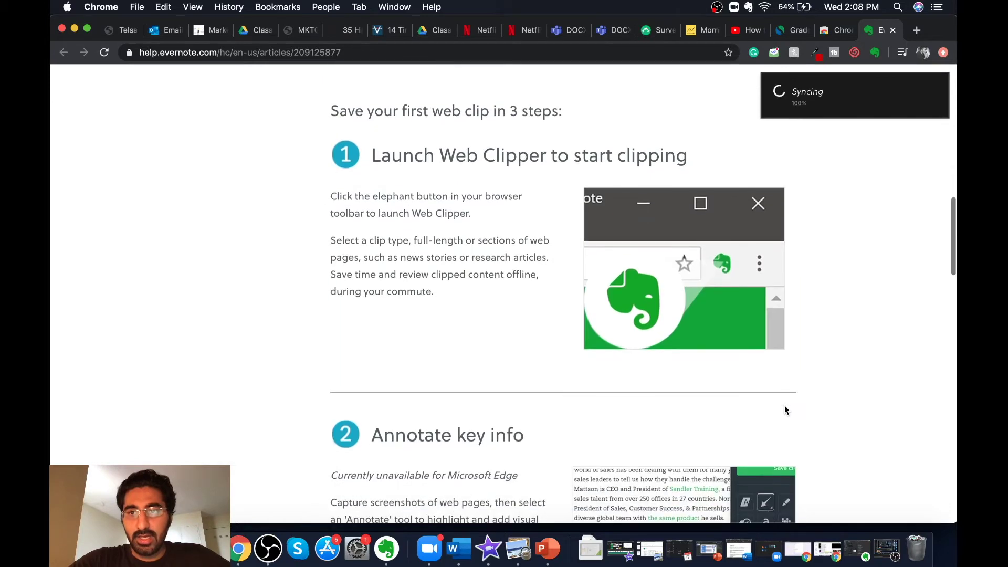
scroll(784, 406, "up", 10)
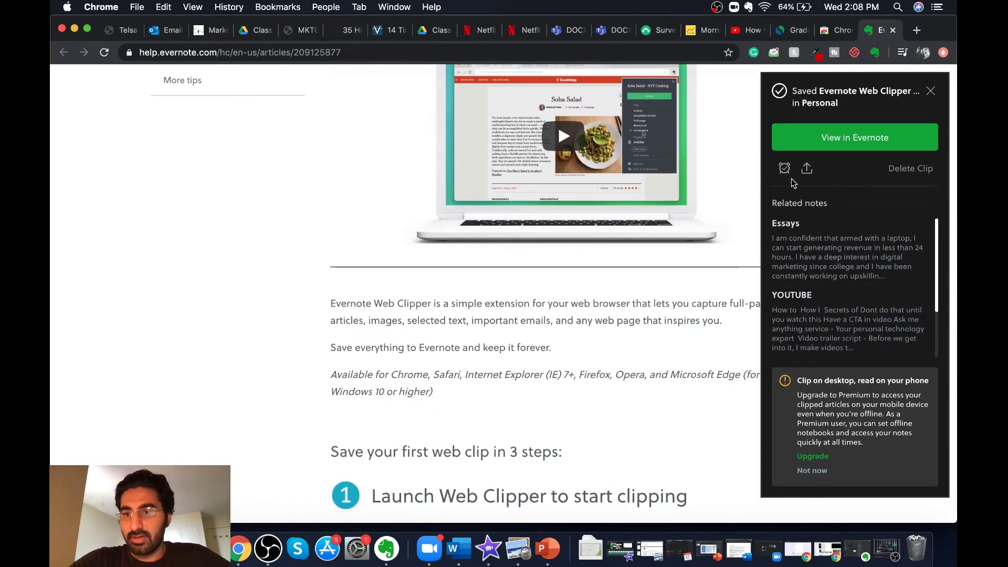
left_click(855, 138)
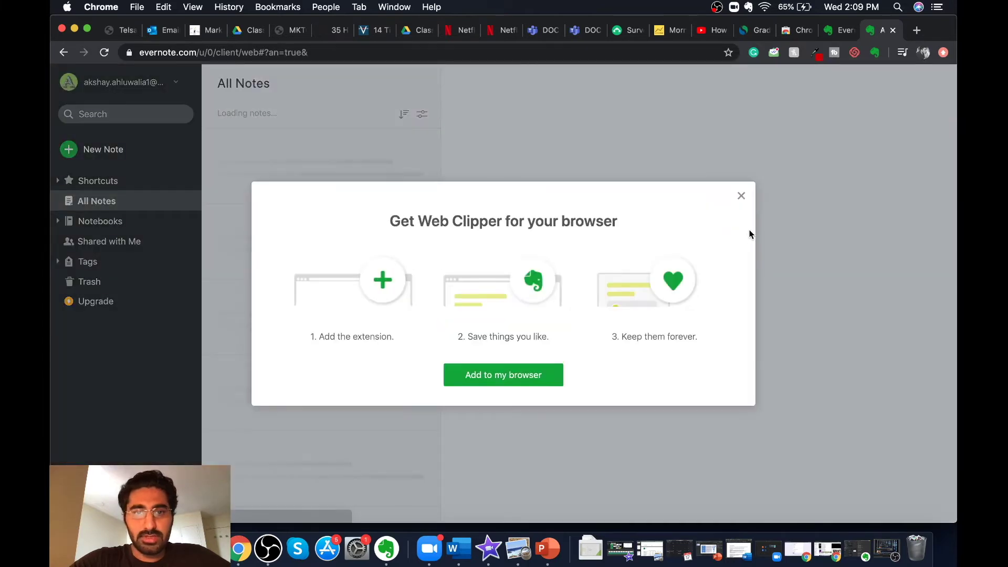
- Close the Get Web Clipper and Add more content prompts, scroll the note, open a blank tab
left_click(741, 197)
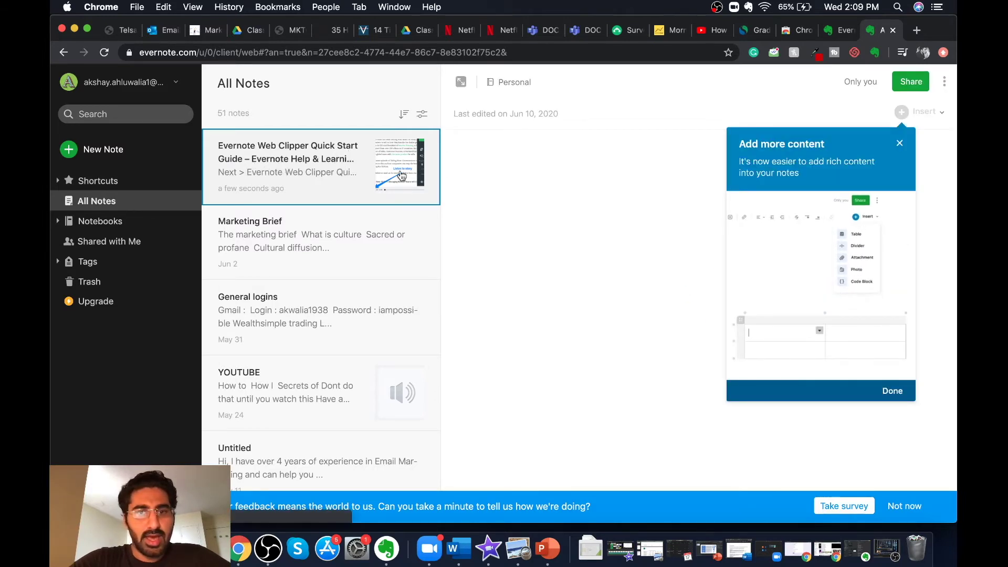
left_click(901, 144)
scroll(909, 252, "down", 20)
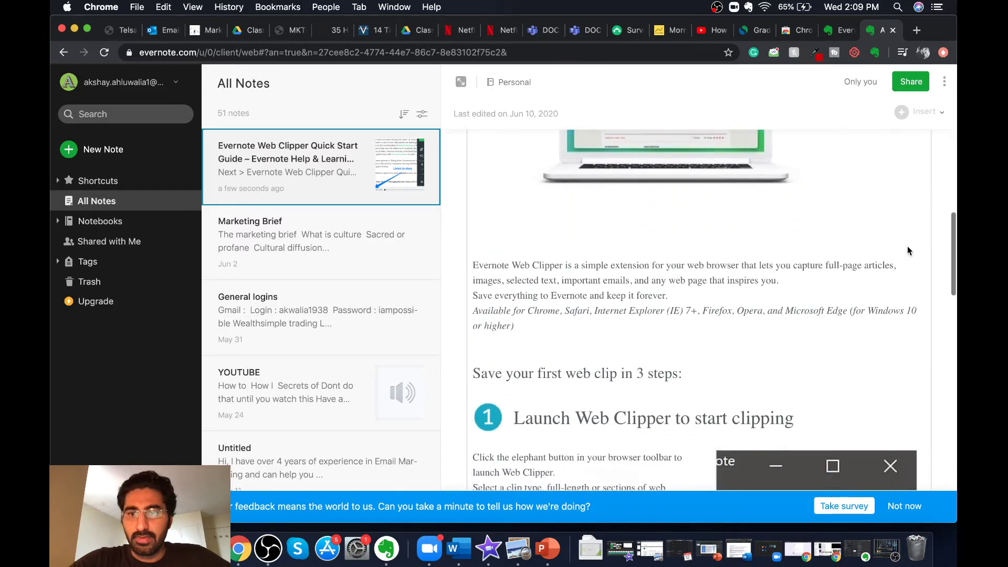
scroll(907, 245, "up", 20)
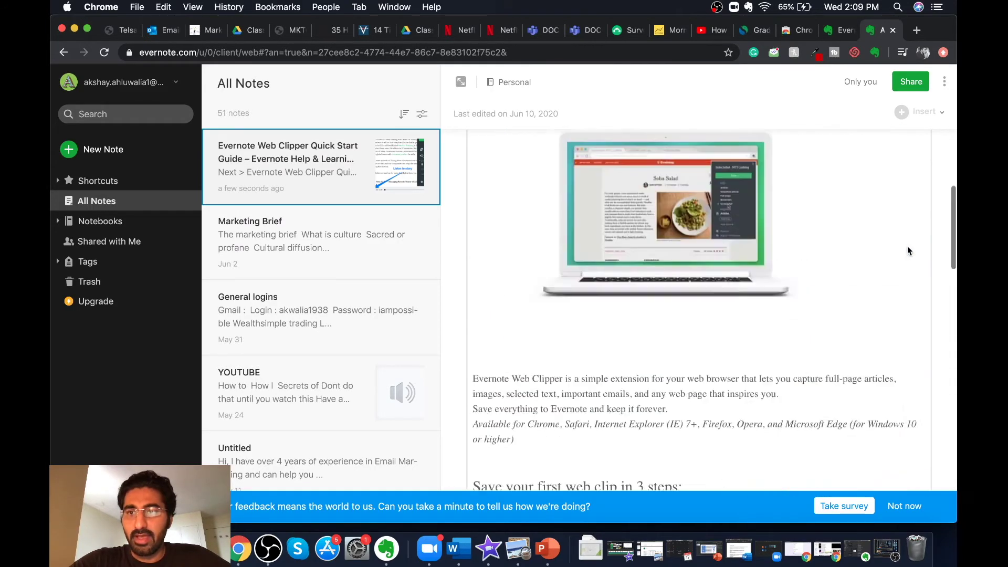
left_click(916, 31)
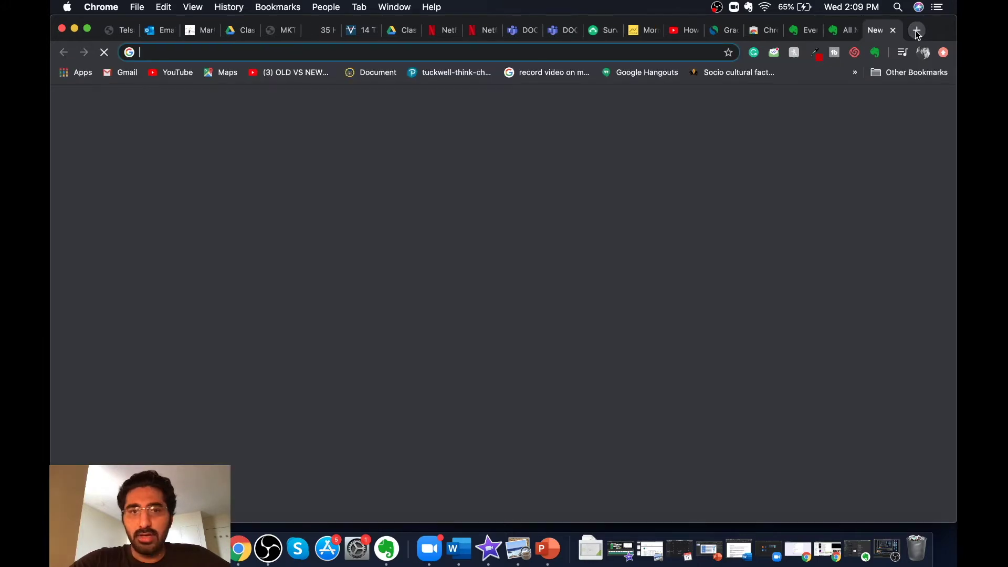
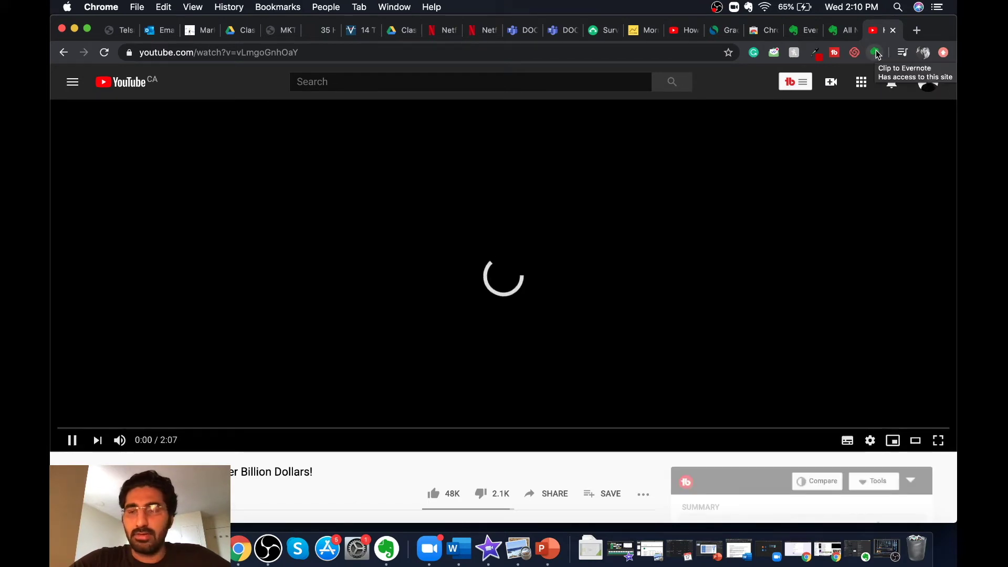
- Start a YouTube clip of the paused video and keep First Notebook as its destination
left_click(874, 52)
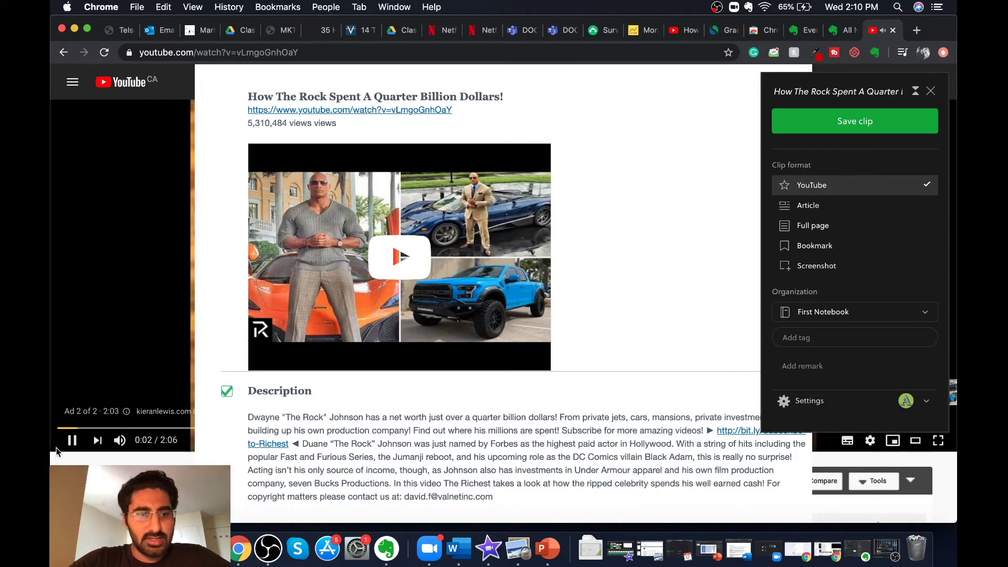
left_click(71, 439)
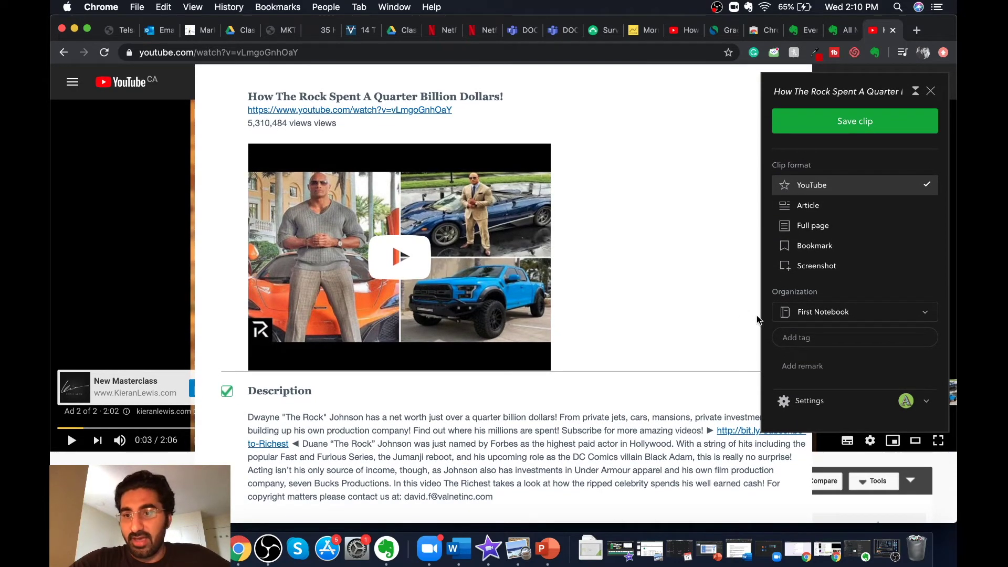
left_click(832, 314)
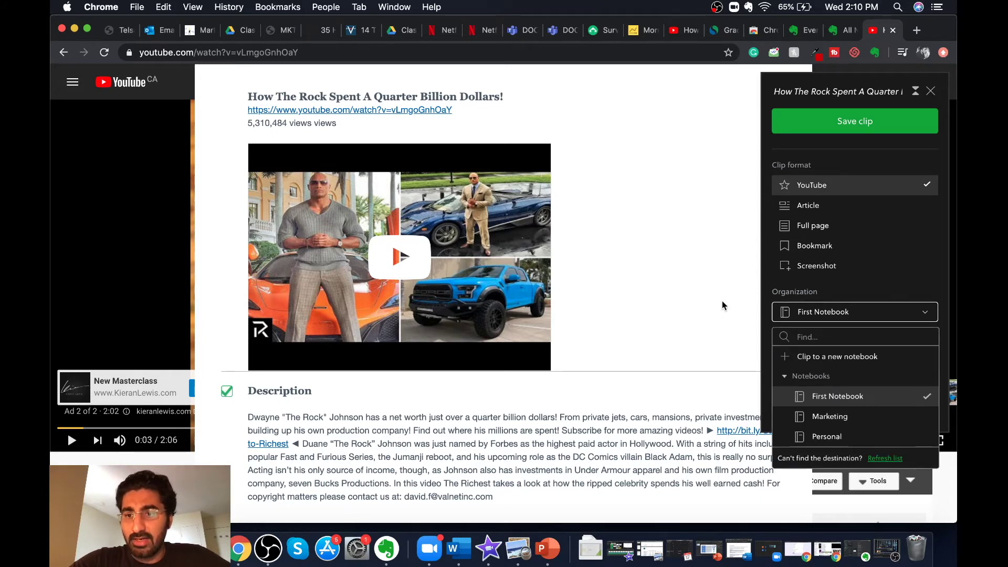
left_click(812, 313)
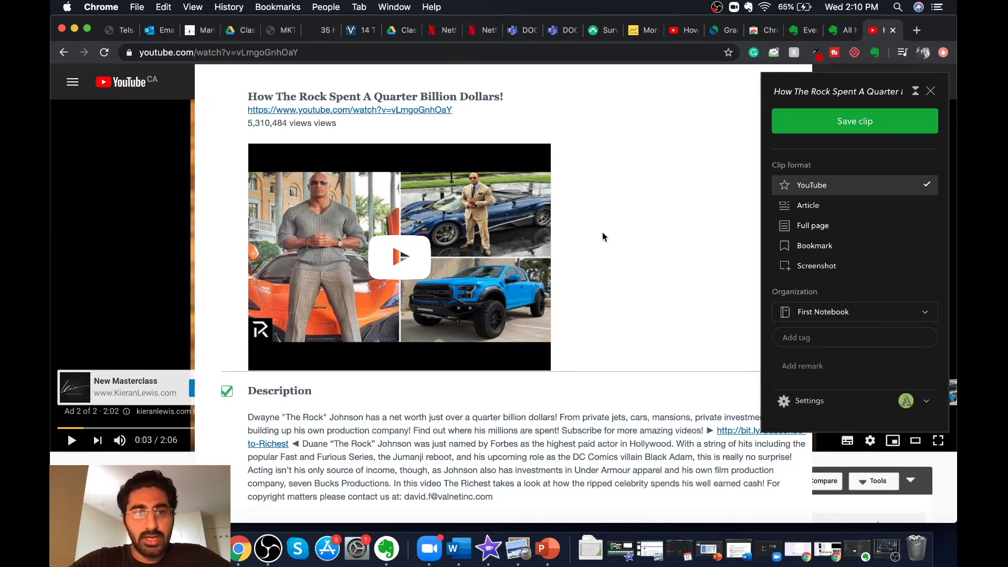
scroll(603, 232, "down", 2)
scroll(610, 270, "down", 3)
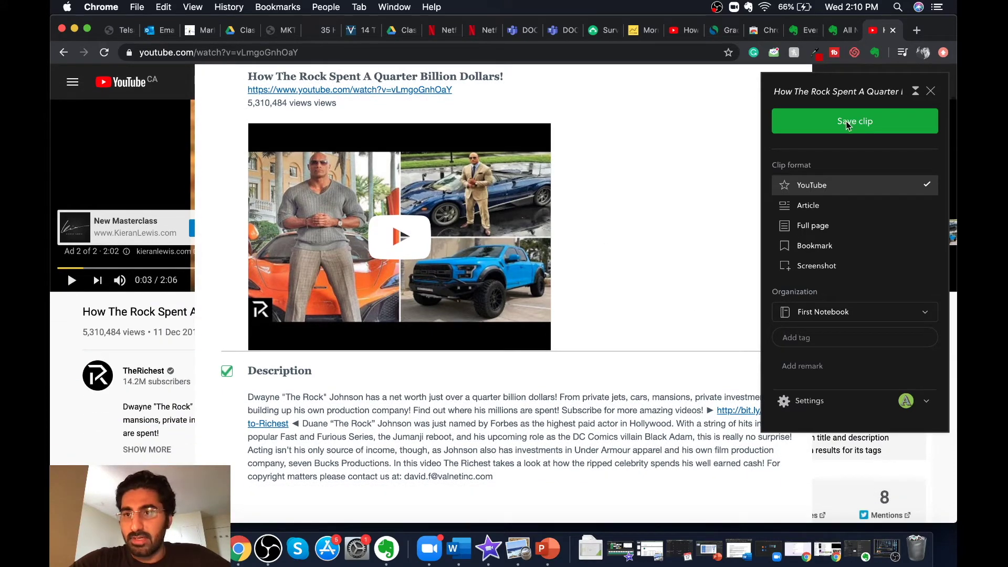
scroll(735, 164, "up", 2)
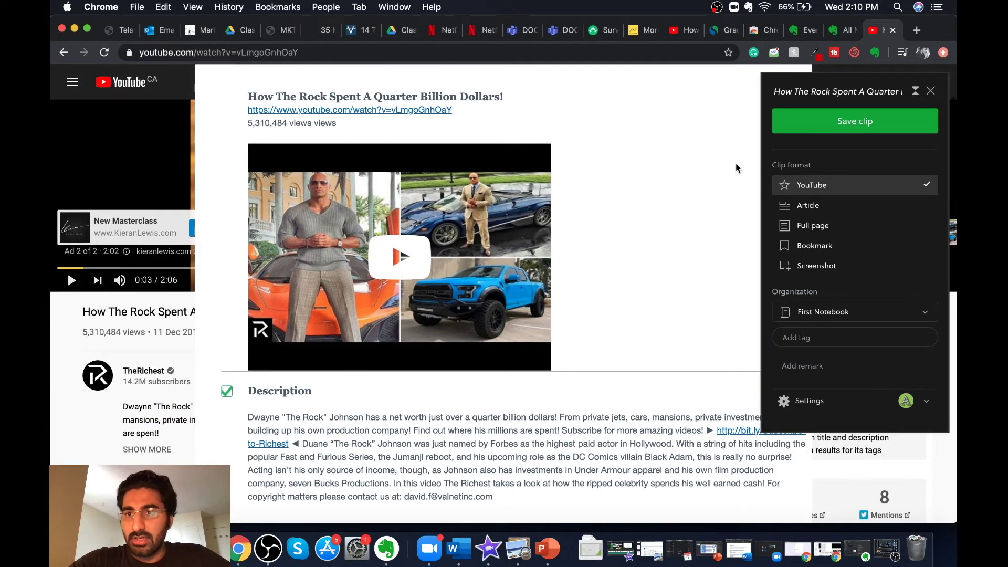
- Save the video clip to First Notebook and scroll back up to the video player
left_click(852, 122)
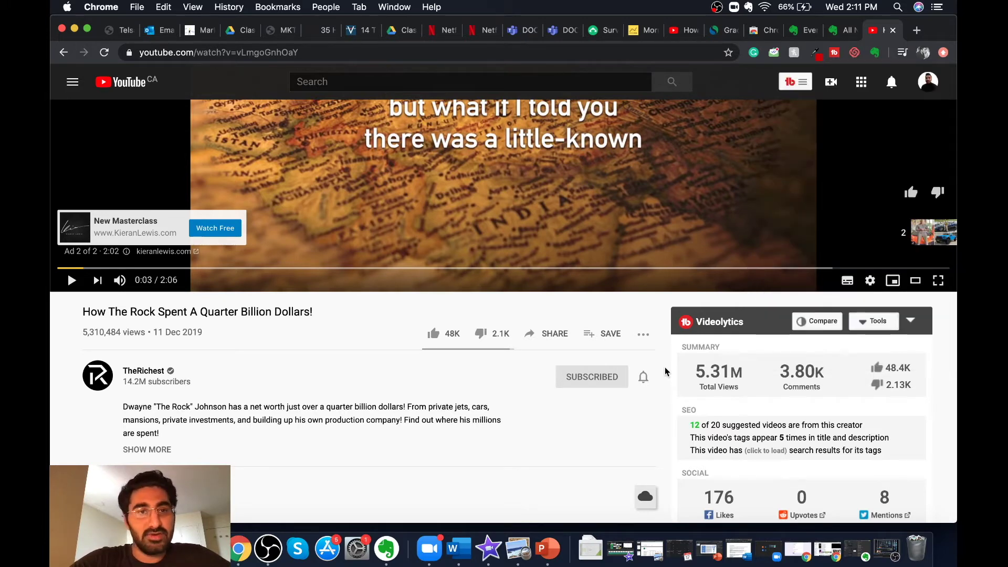
scroll(660, 358, "up", 3)
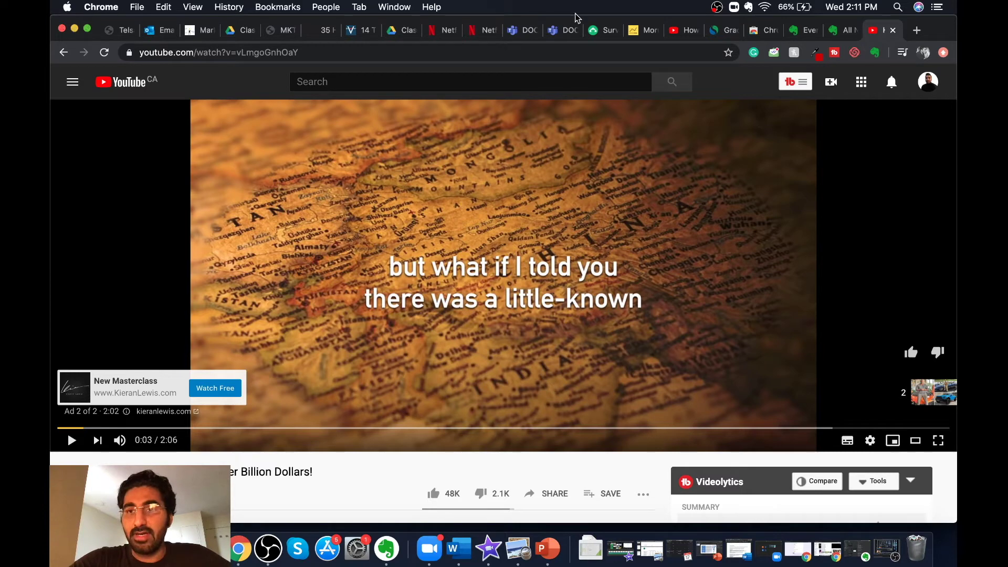
- Launch Safari from Spotlight and load the Google home page
left_click(897, 6)
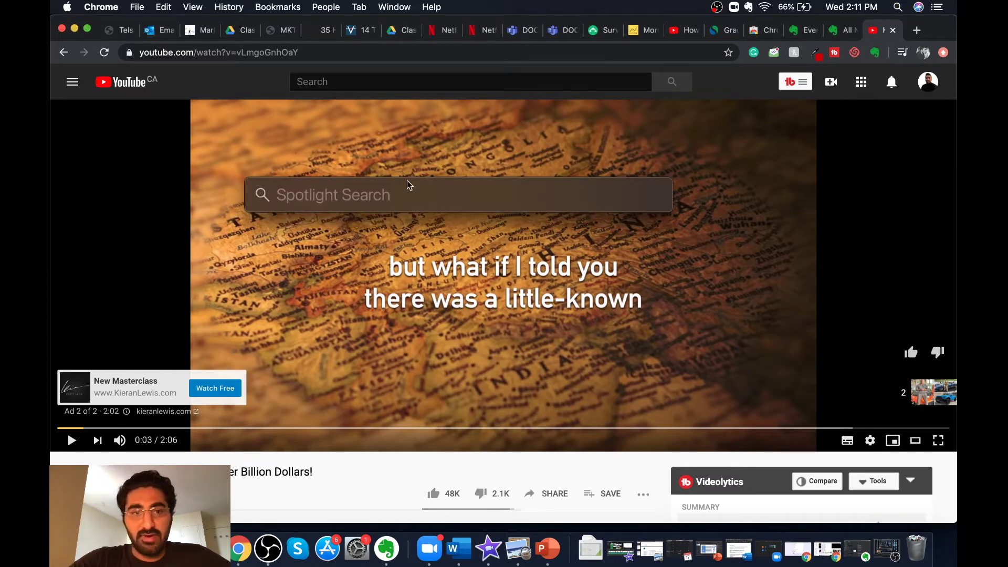
type("safari")
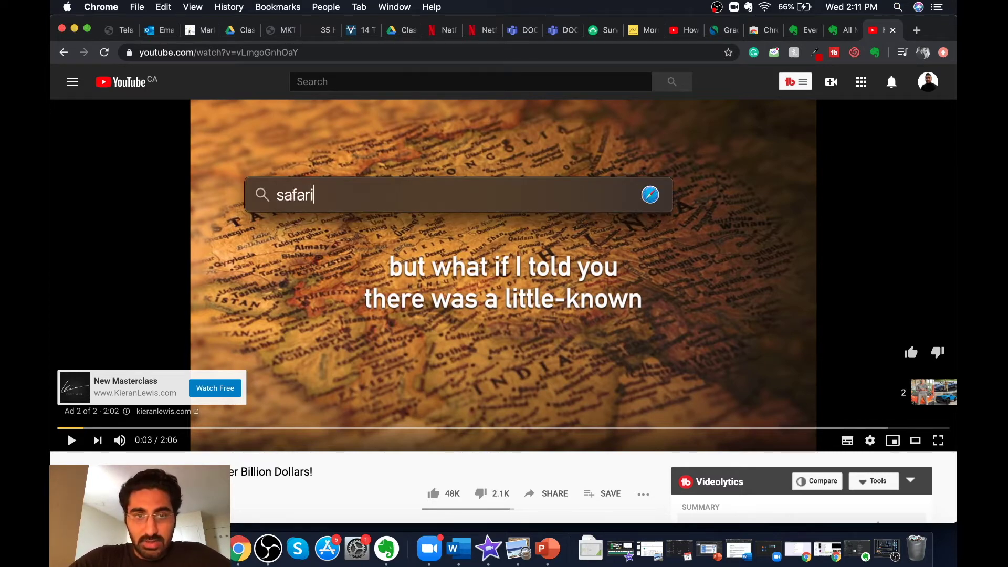
left_click(309, 231)
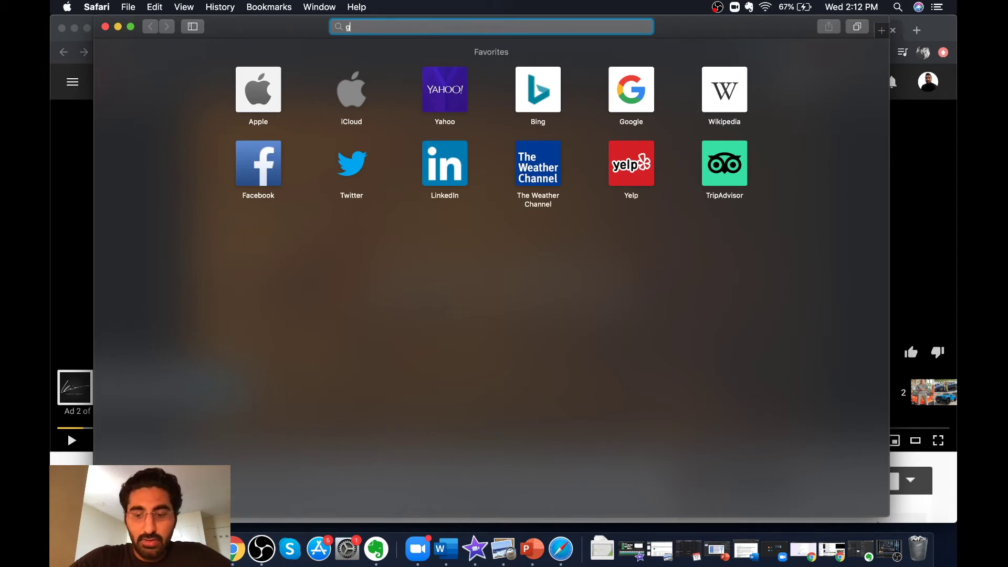
type("google.com/")
key("Return")
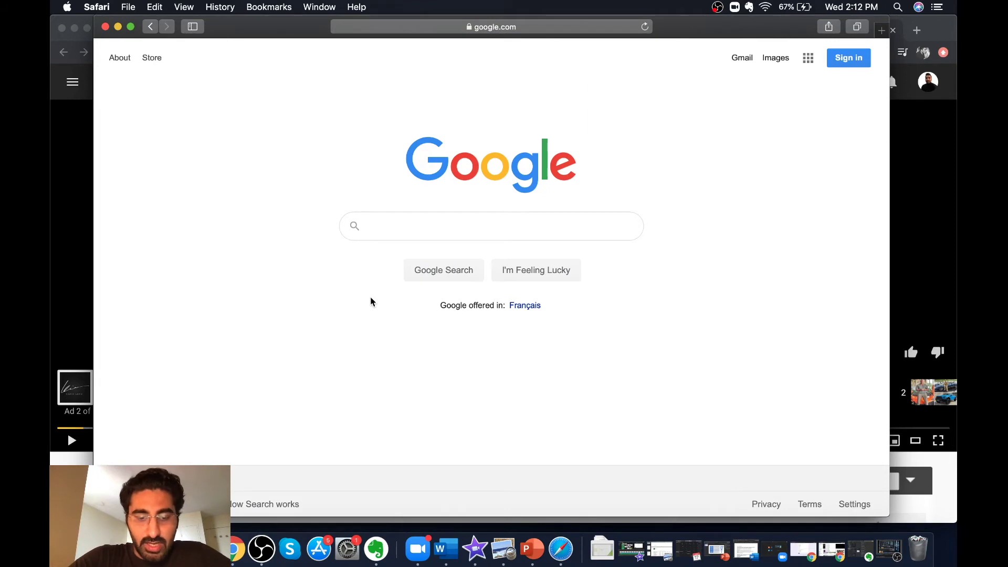
- Search Google for the Safari Evernote Web Clipper and choose GET WEB CLIPPER on evernote.com
type("get e")
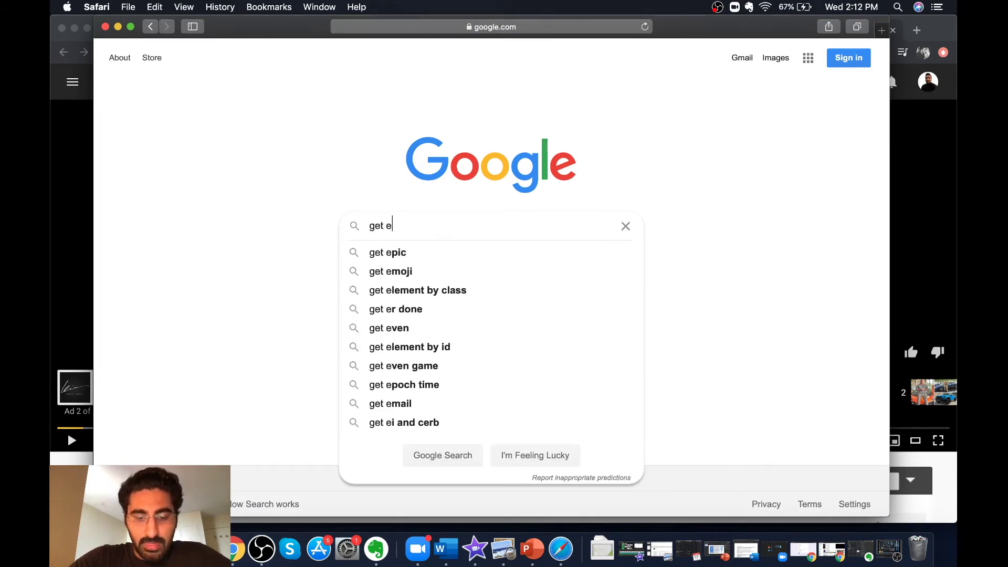
type("vernote we")
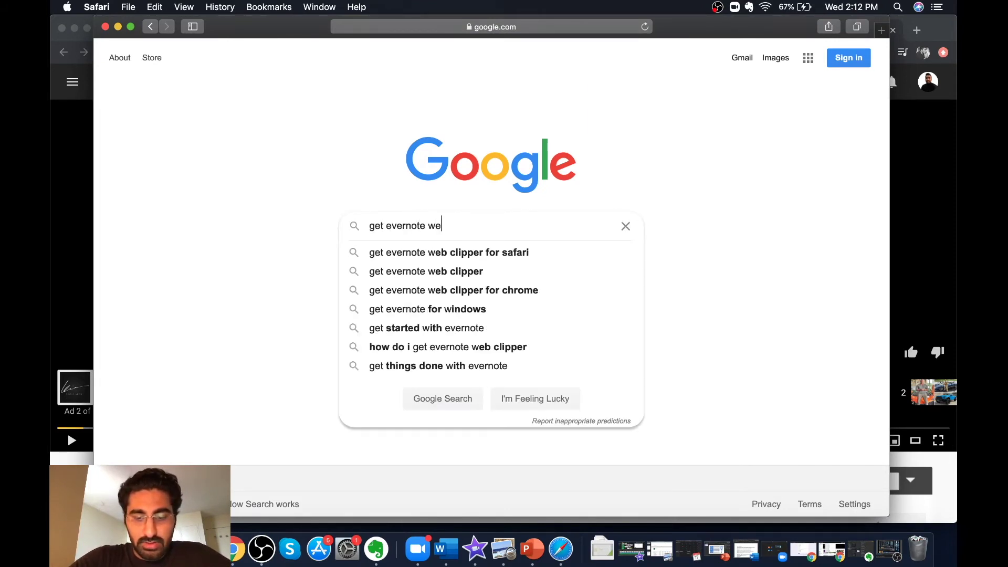
type("b clipper")
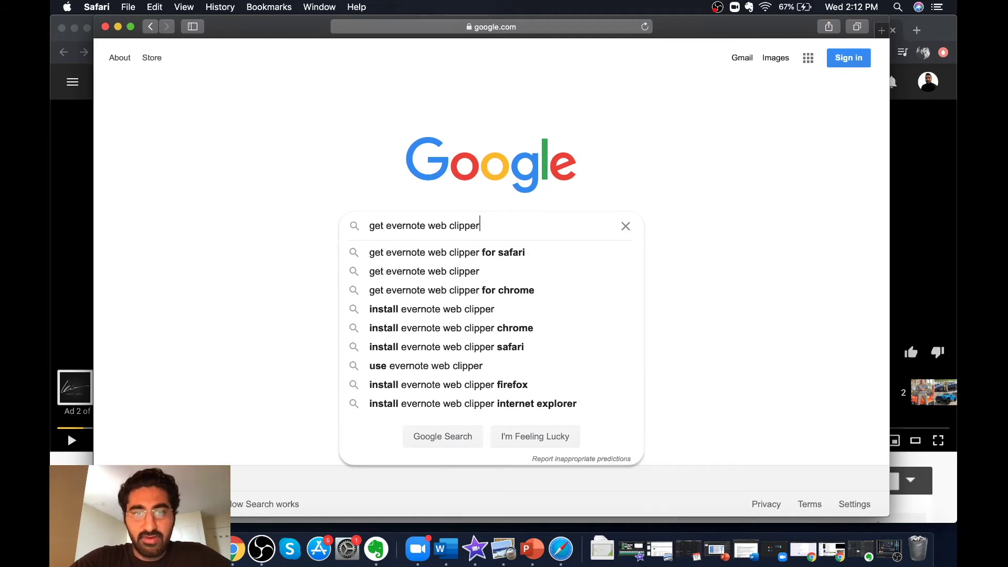
left_click(436, 252)
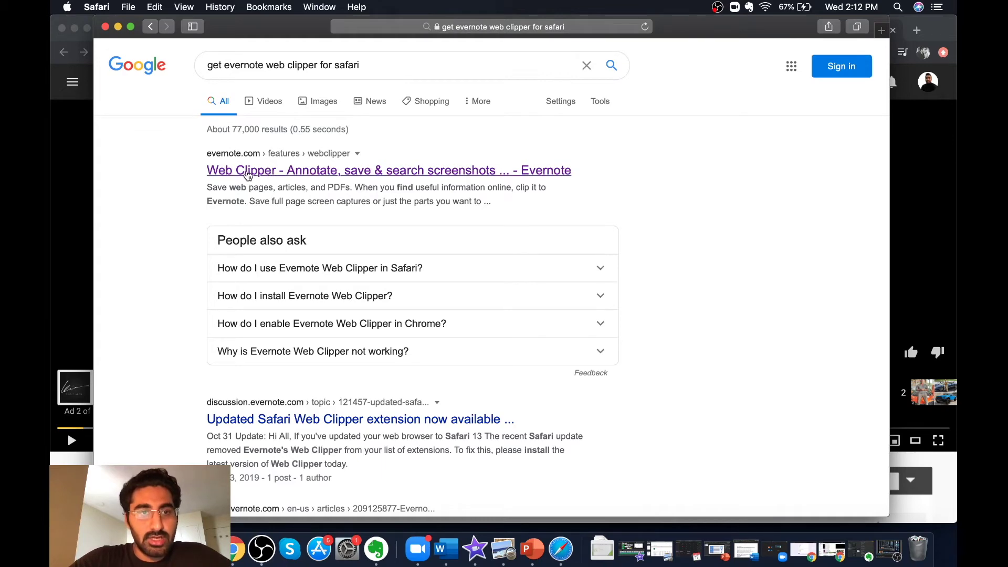
left_click(336, 173)
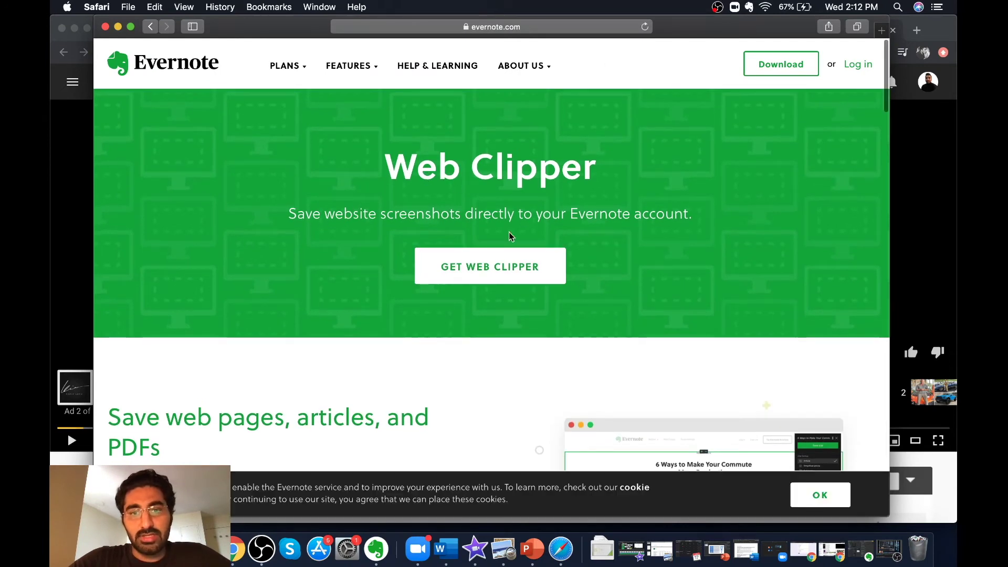
left_click(500, 270)
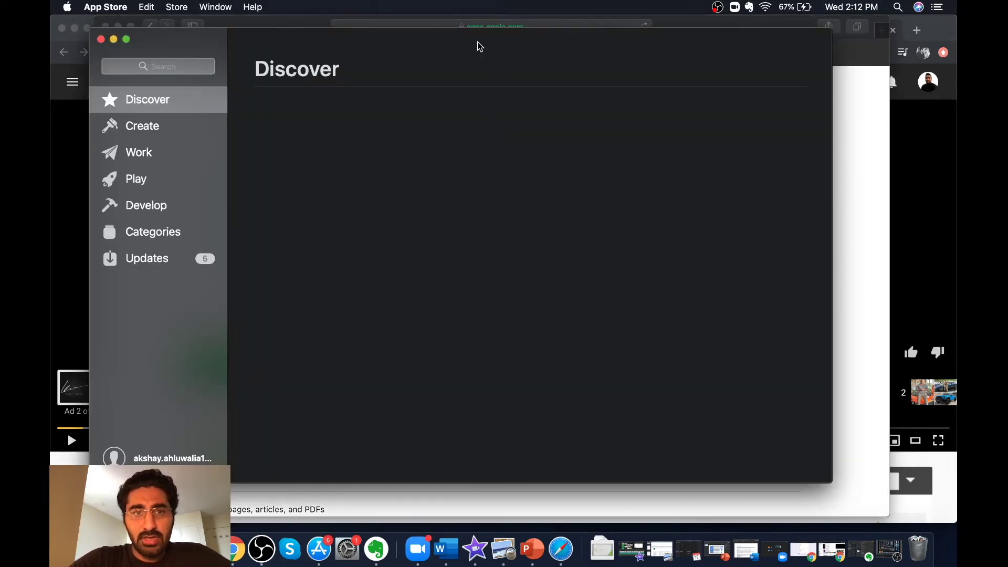
- Open Evernote Web Clipper from the App Store and choose Enable Evernote Web Clipper
left_click_drag(477, 40, 491, 69)
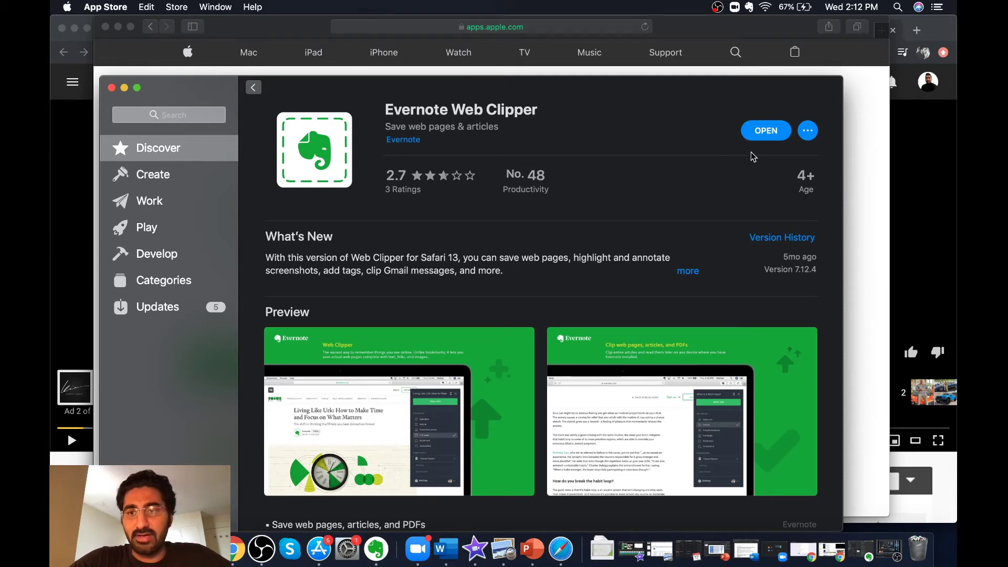
left_click(772, 132)
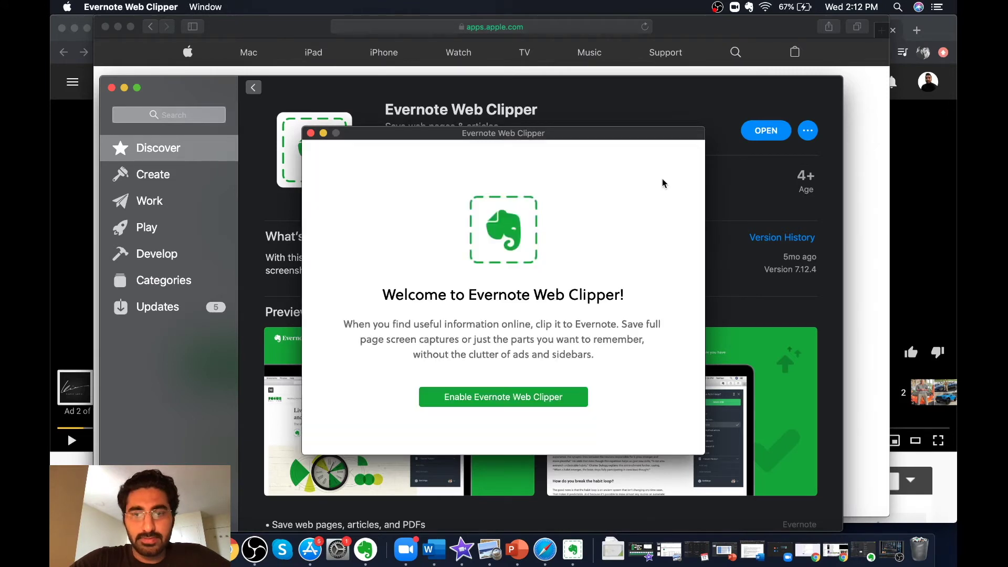
left_click(539, 402)
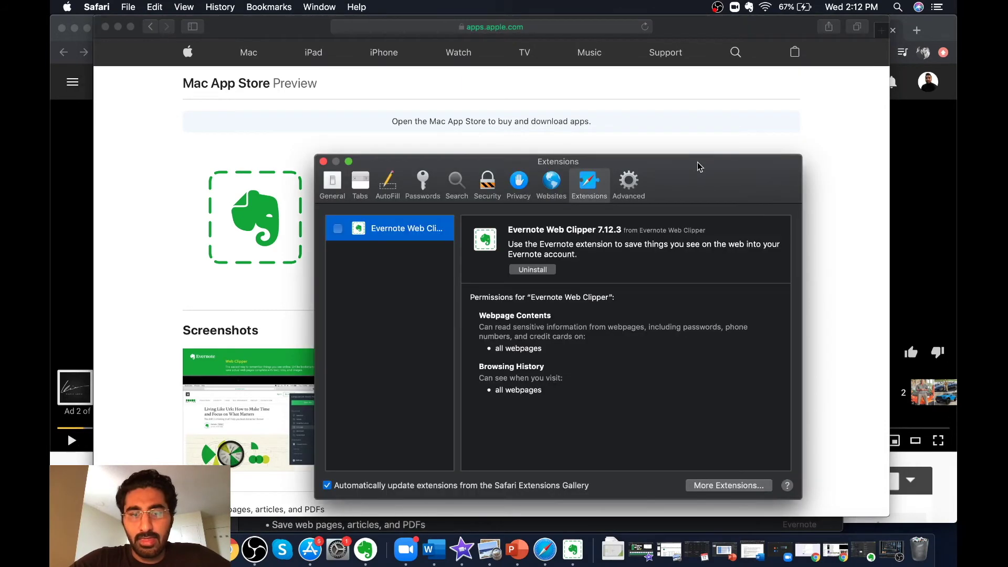
- Move the Extensions preferences window into view to enable Evernote Web Clipper
left_click_drag(697, 162, 683, 77)
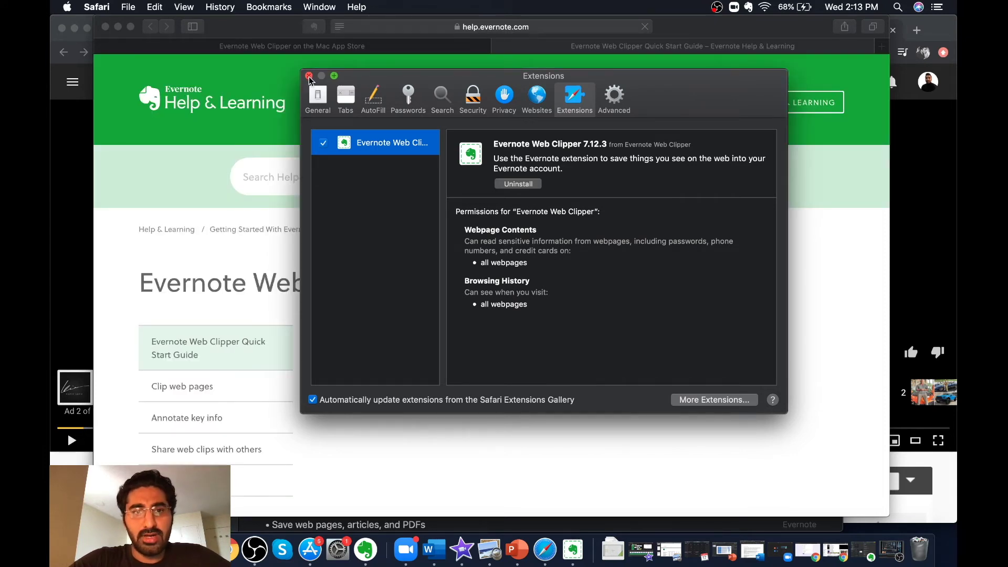
- Close the Extensions preferences and scroll through the Quick Start Guide
left_click(309, 76)
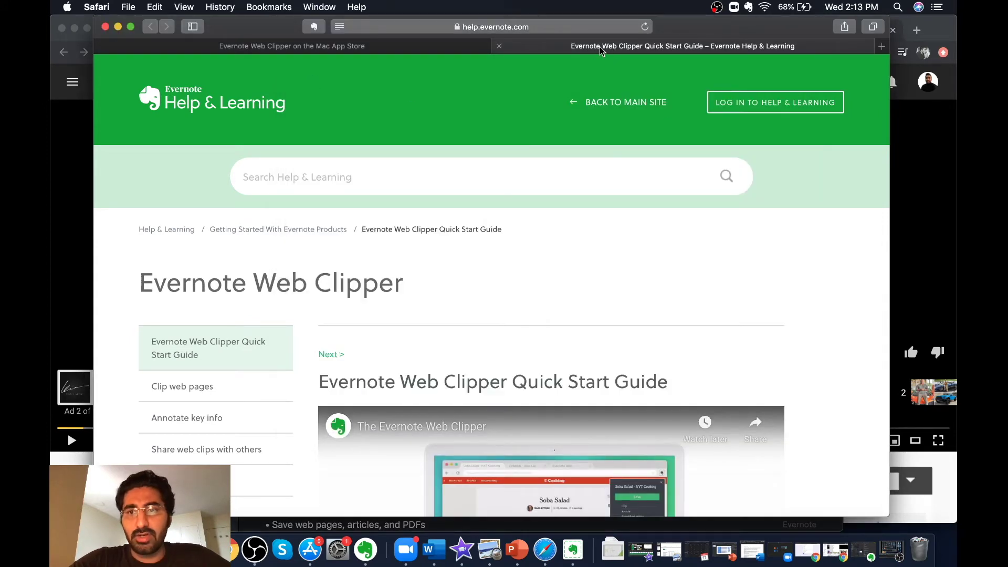
scroll(581, 324, "down", 5)
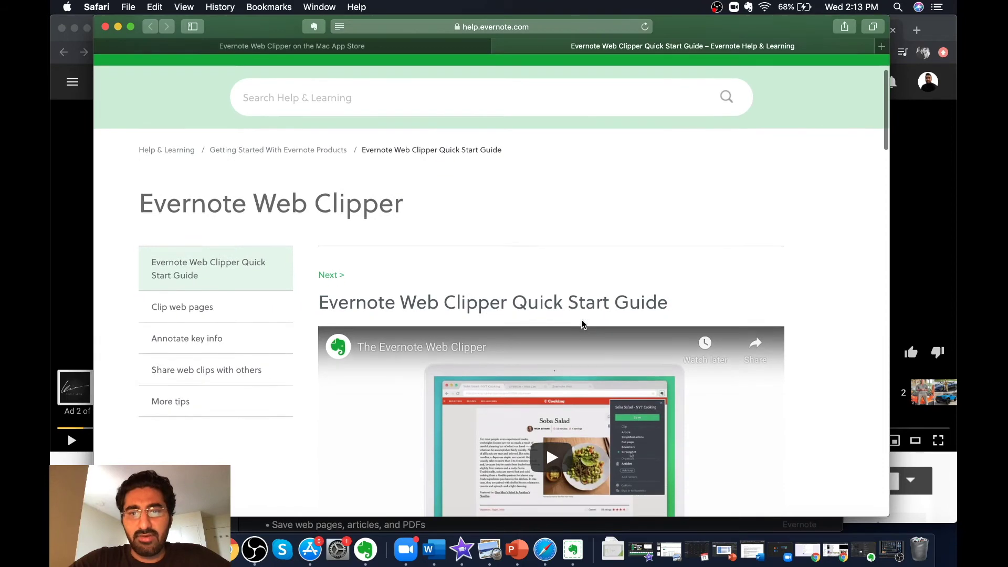
scroll(582, 324, "down", 20)
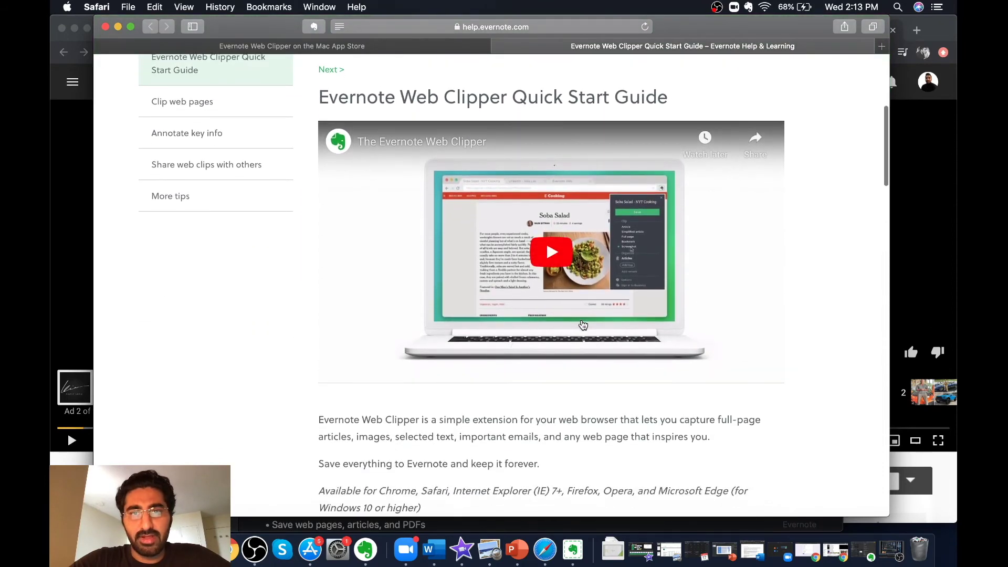
scroll(582, 323, "down", 5)
scroll(581, 324, "up", 20)
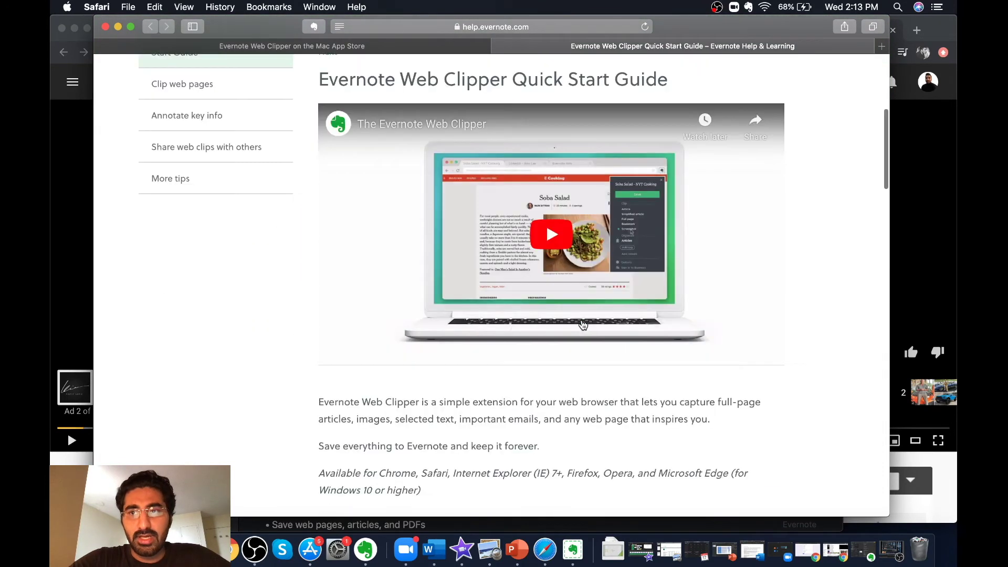
- In a new tab, search Google for 'best clips'
left_click(882, 47)
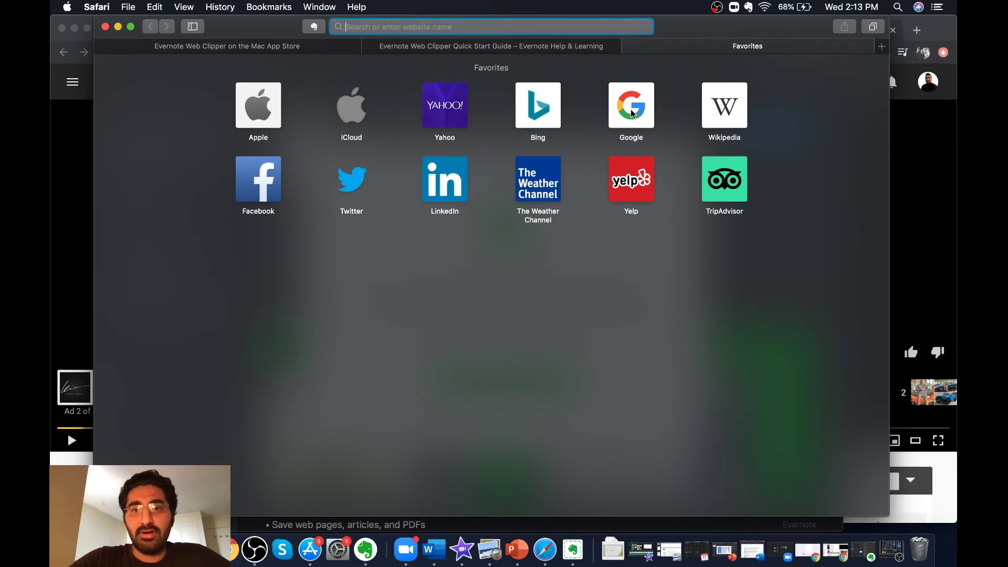
left_click(632, 113)
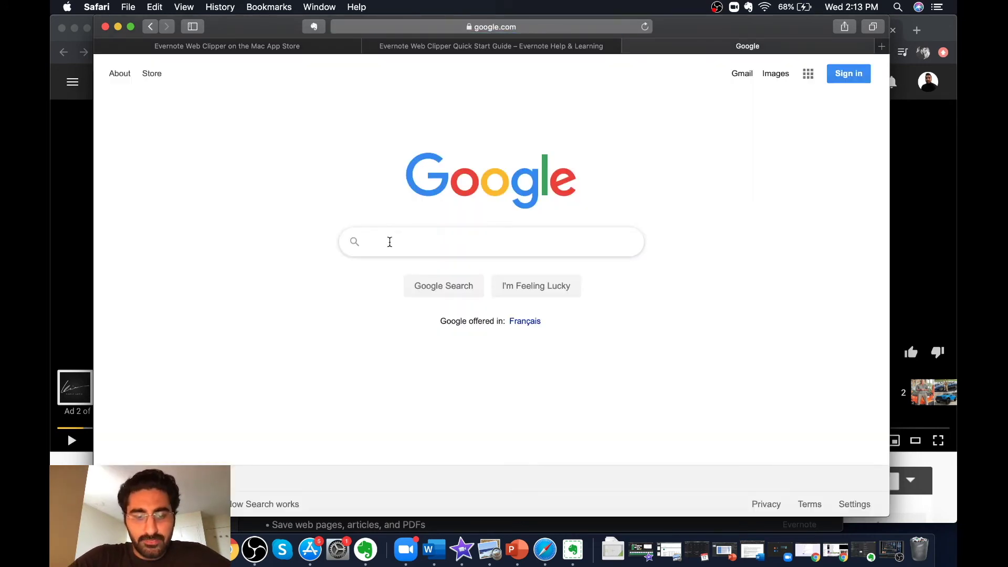
type("be")
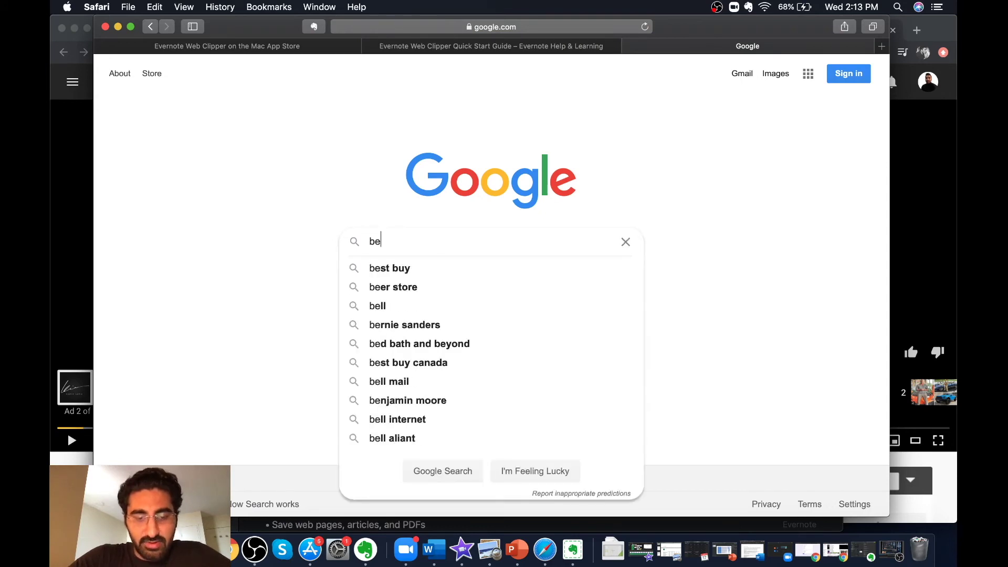
type("st clips")
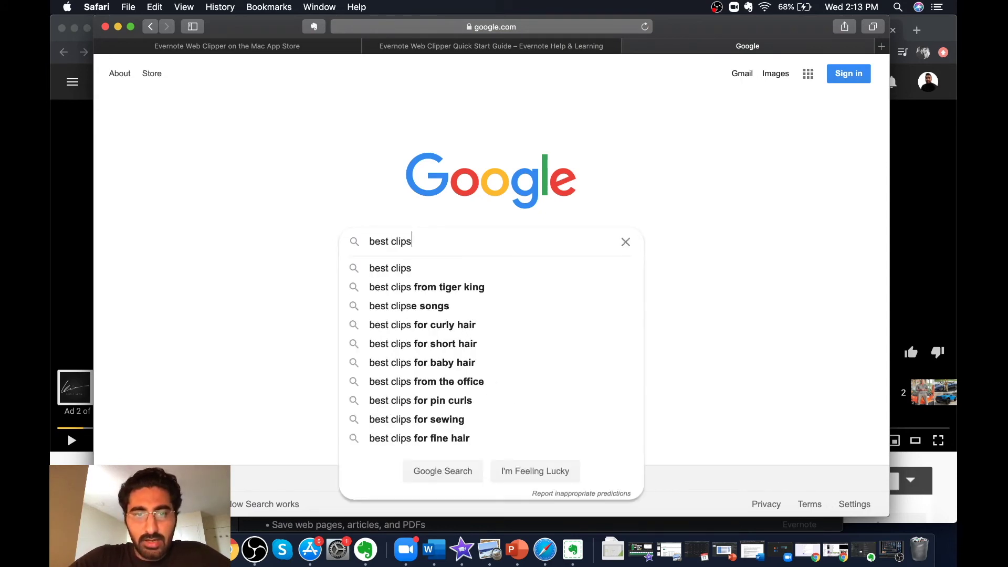
key("Return")
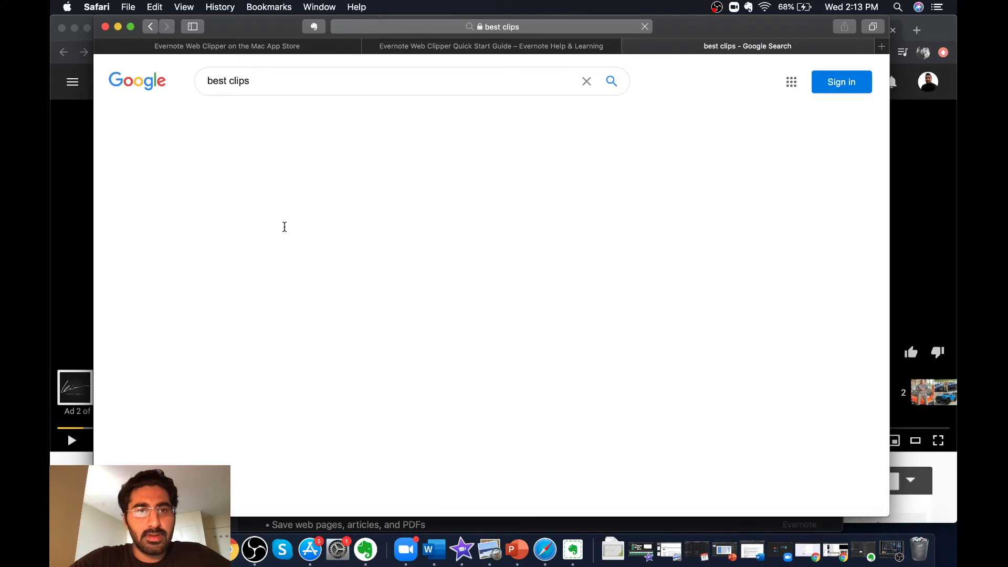
- Change the query to 'best articles' and open James Clear's Best Articles result
left_click(258, 82)
key("BackSpace")
key("BackSpace")
key("BackSpace")
key("BackSpace")
key("BackSpace")
type("articles")
key("Return")
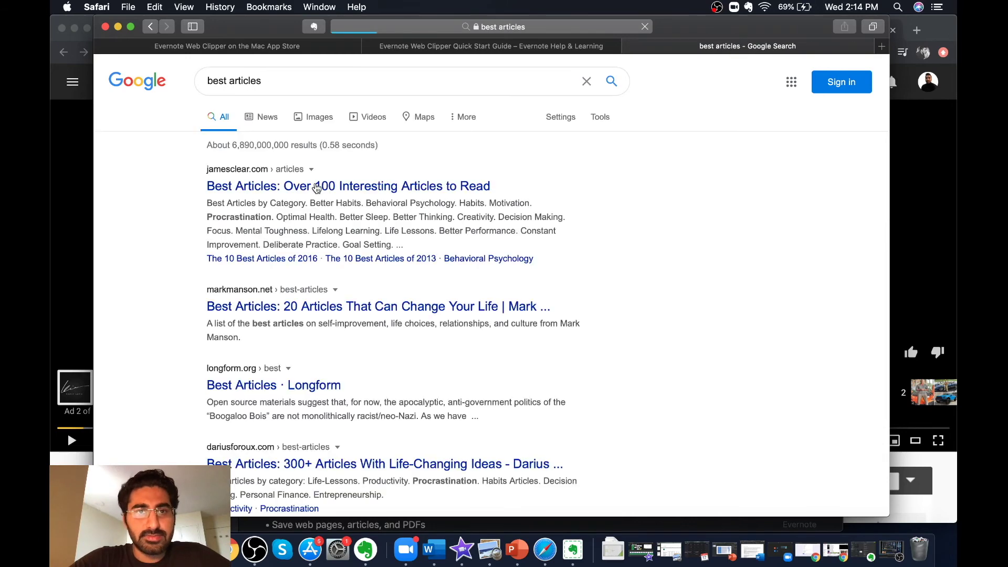
left_click(296, 188)
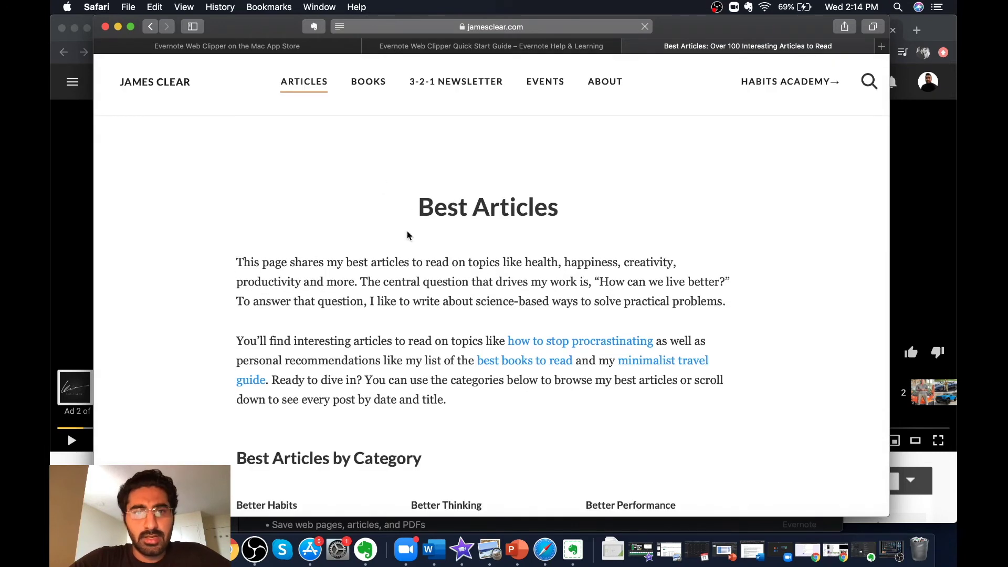
- Scroll through the Best Articles page, then start the Evernote Web Clipper on it
scroll(407, 231, "down", 6)
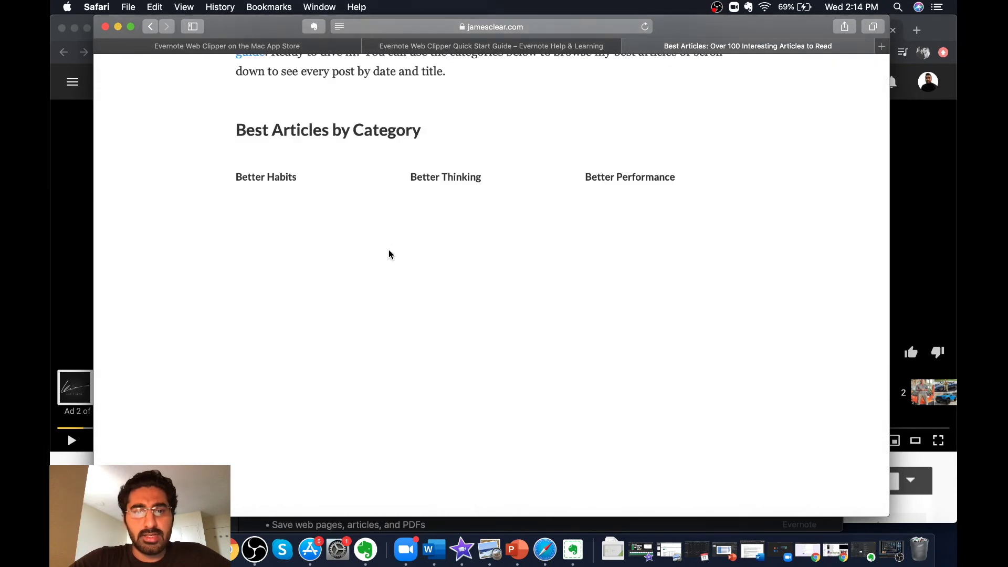
scroll(388, 255, "up", 10)
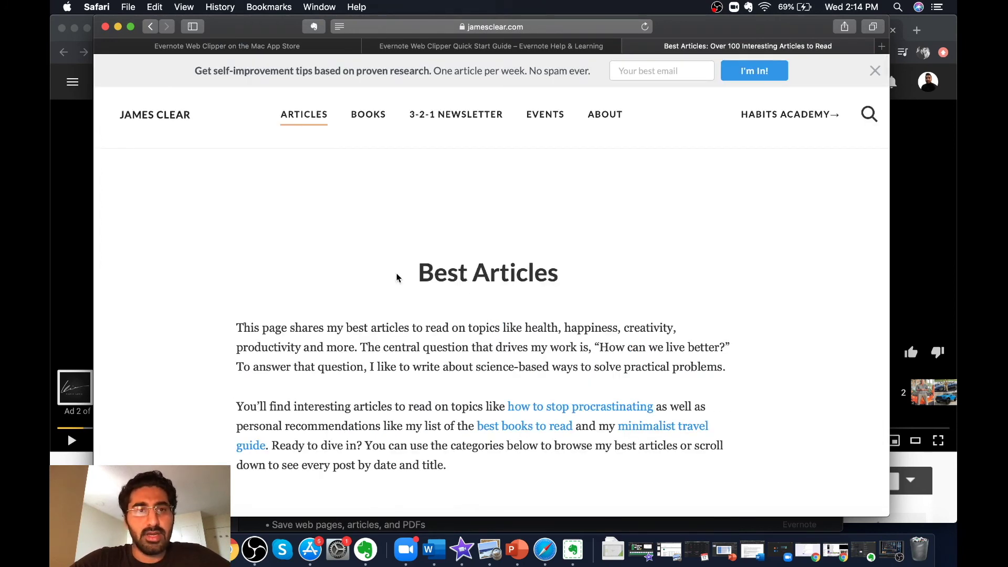
left_click(315, 27)
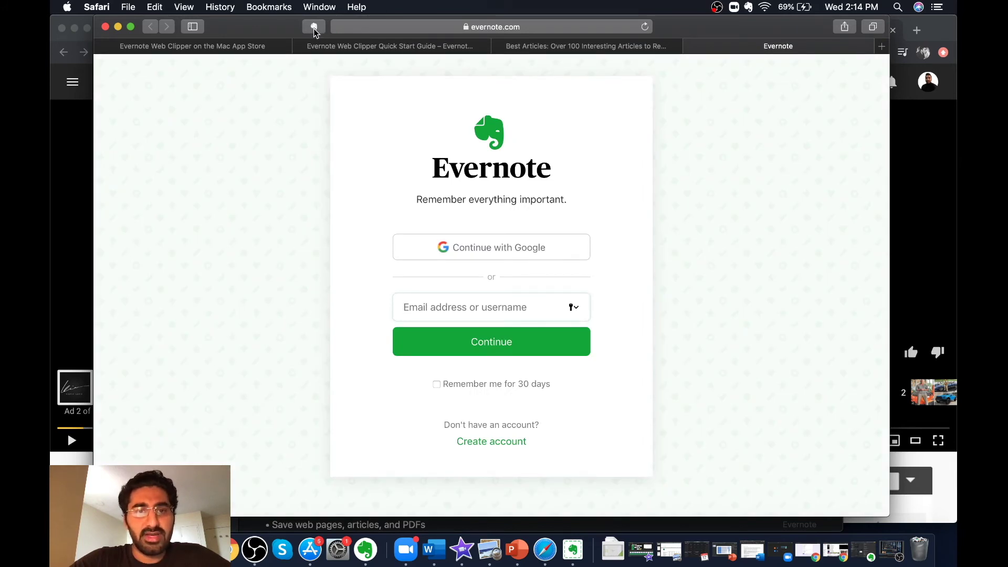
- Sign in with Google using the account e-mail and password, declining Safari's password save
left_click(482, 249)
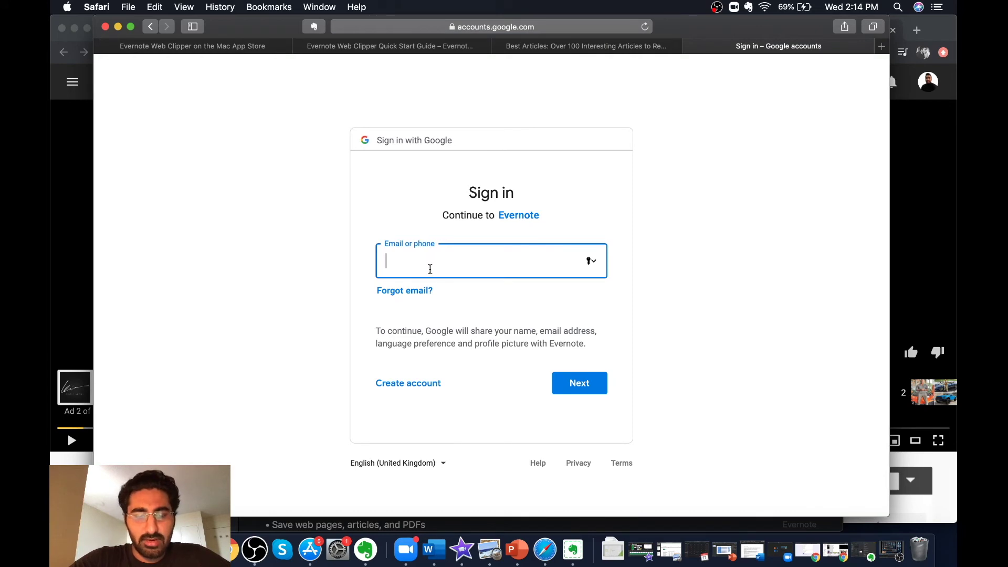
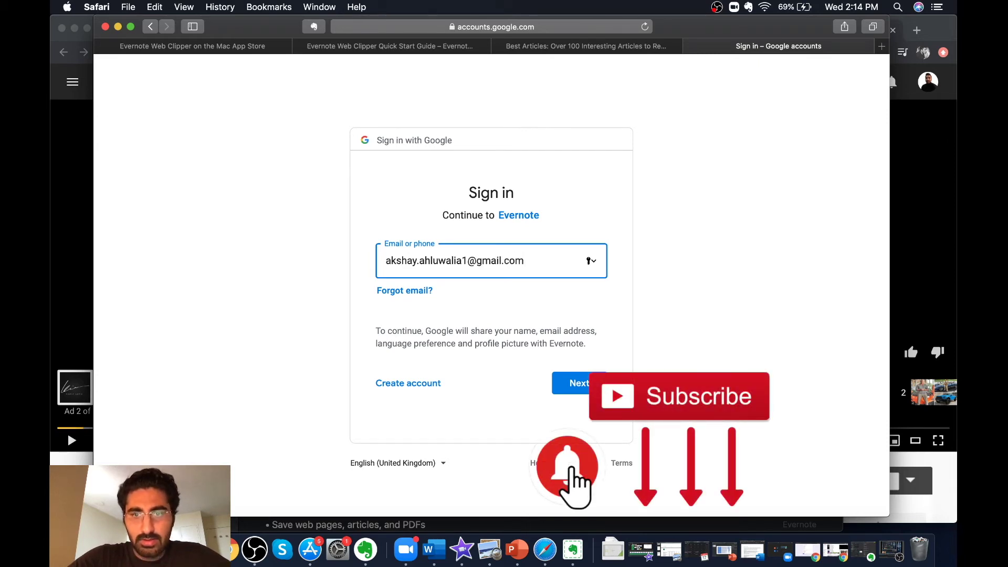
key("Return")
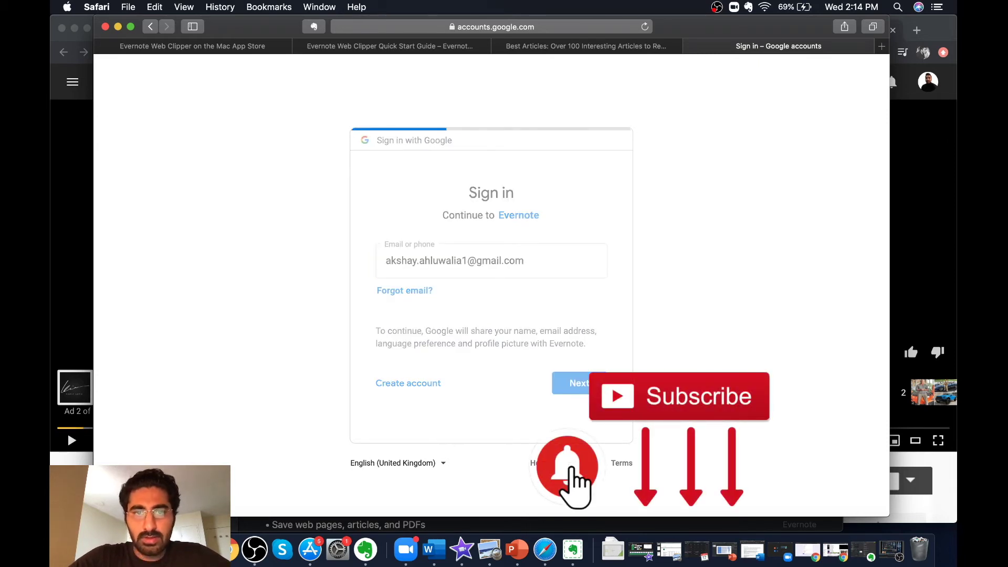
type("••••••••••")
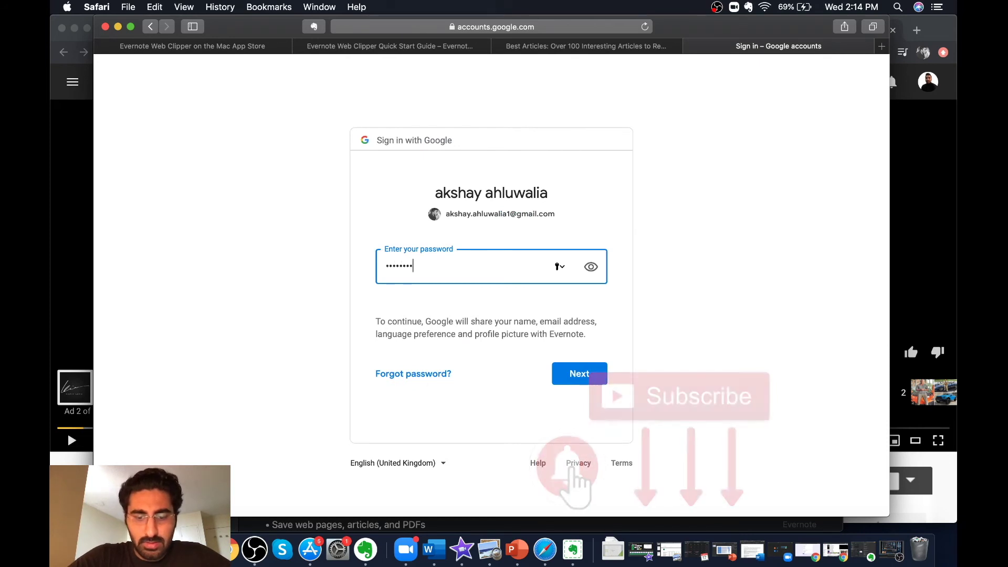
key("BackSpace")
key("BackSpace")
key("BackSpace")
key("BackSpace")
key("BackSpace")
key("BackSpace")
key("BackSpace")
key("BackSpace")
key("BackSpace")
key("BackSpace")
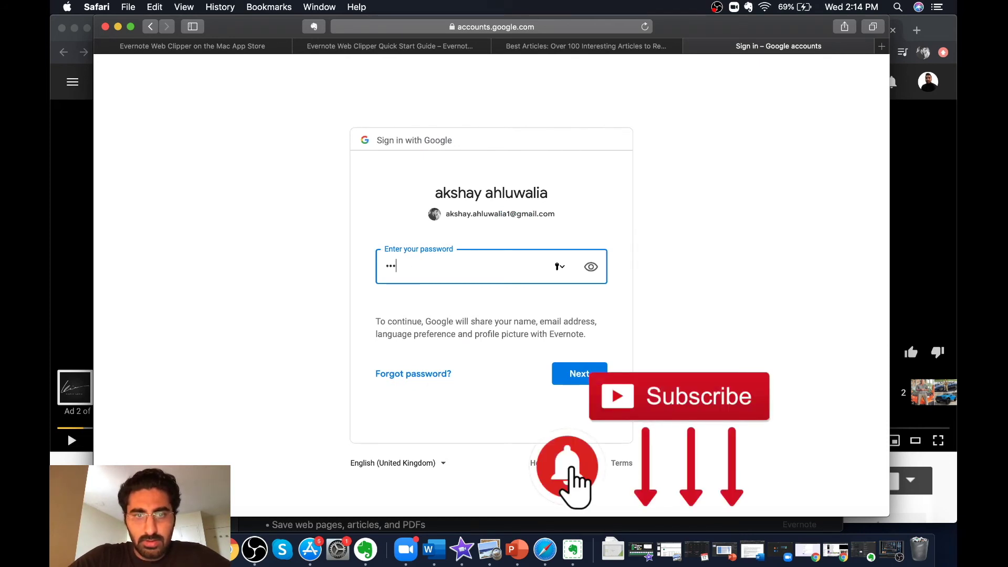
type("•••••••••••")
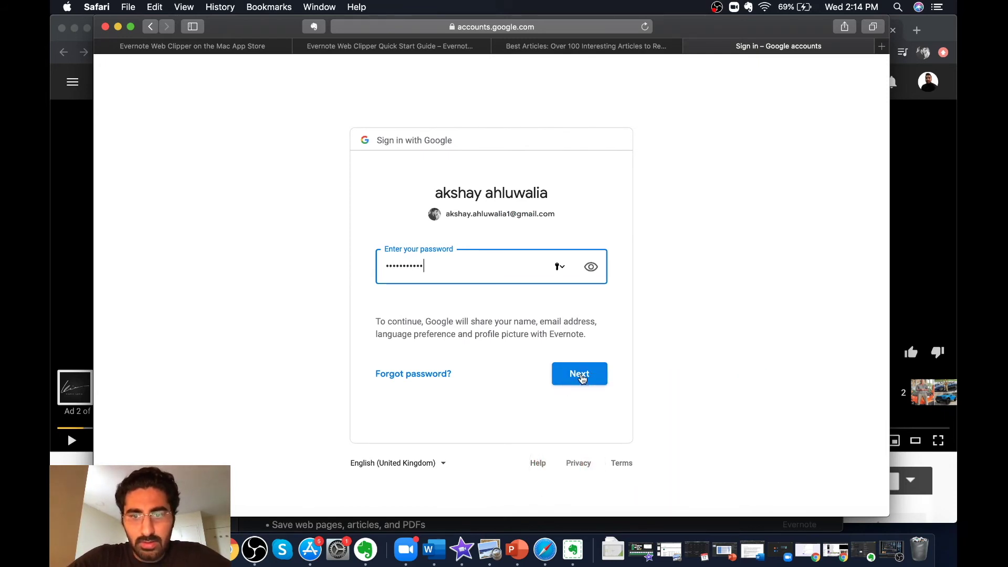
left_click(580, 377)
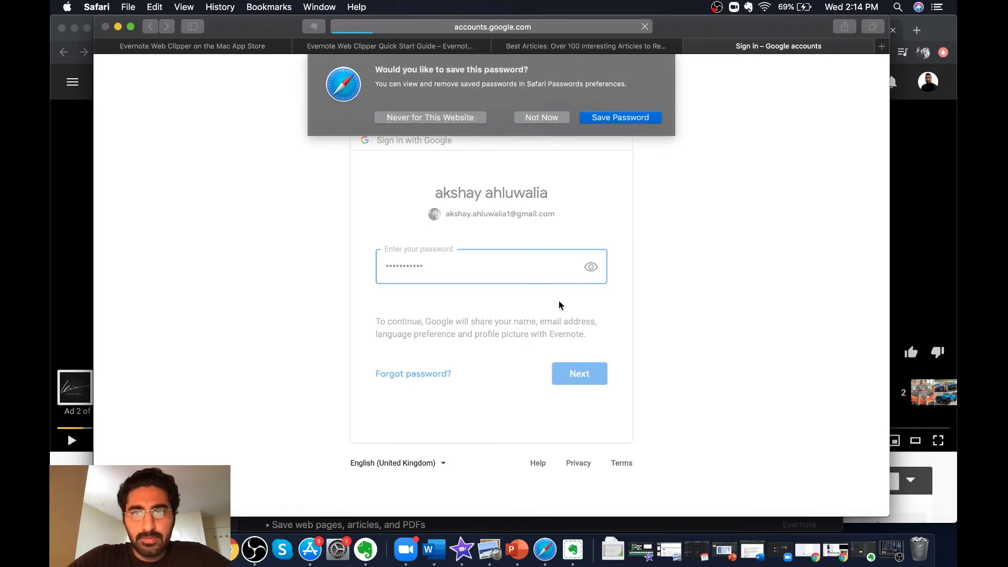
left_click(537, 116)
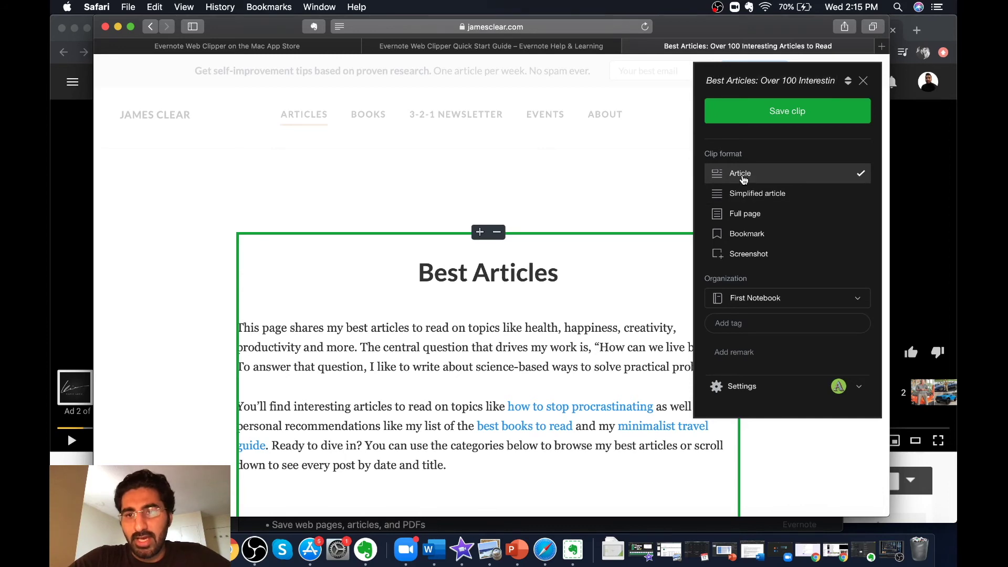
- Scroll the Best Articles page to check the green Article clip outline for First Notebook
scroll(547, 332, "down", 5)
scroll(547, 333, "down", 10)
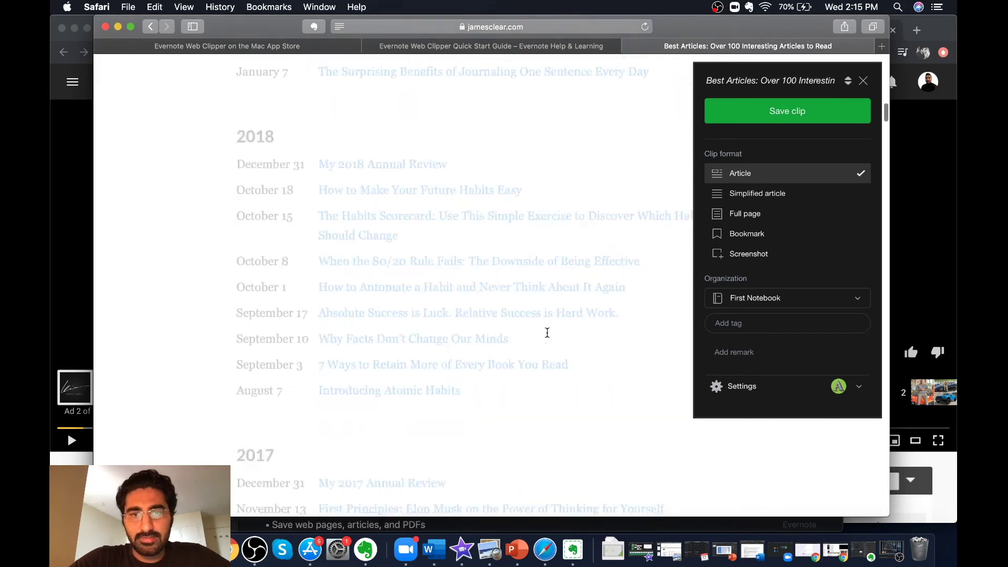
scroll(546, 332, "up", 7)
scroll(547, 333, "up", 3)
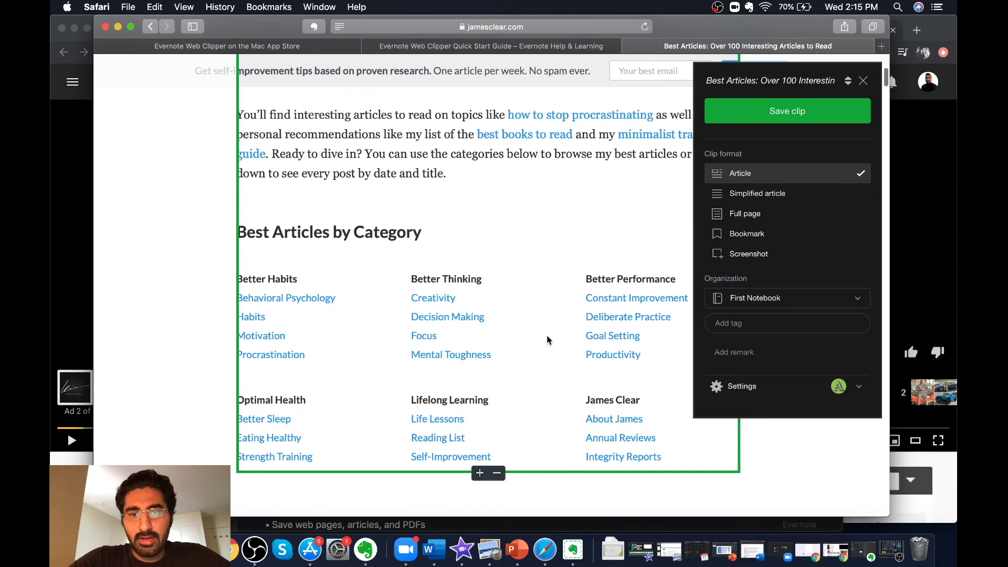
scroll(547, 344, "up", 5)
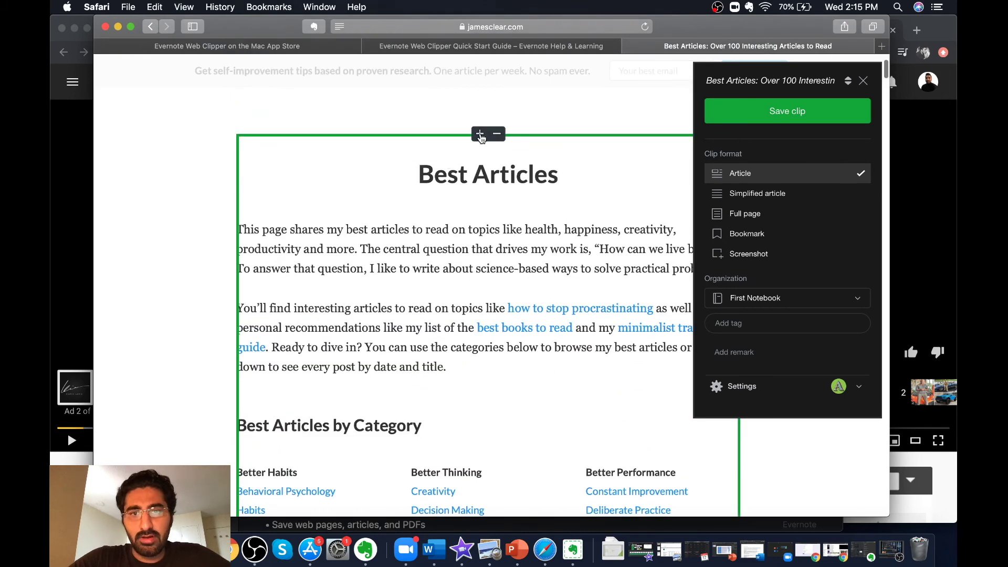
scroll(502, 335, "down", 8)
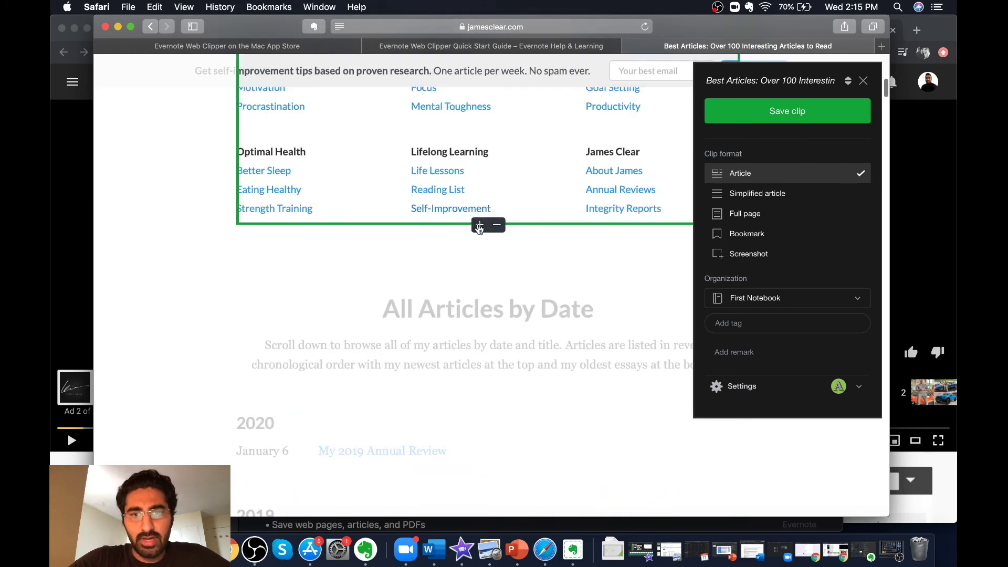
scroll(487, 316, "down", 1)
scroll(487, 316, "down", 10)
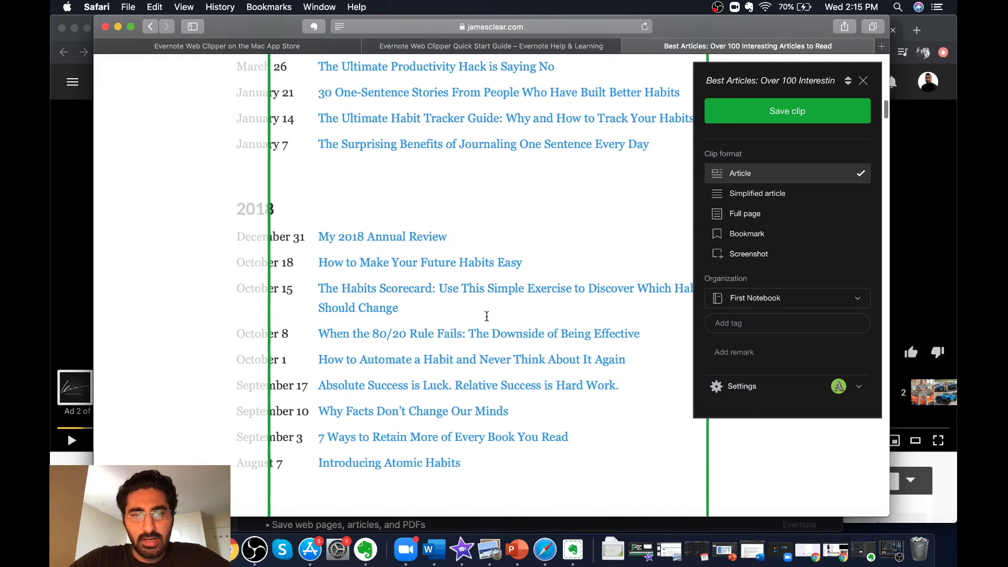
scroll(487, 319, "up", 11)
scroll(488, 321, "up", 8)
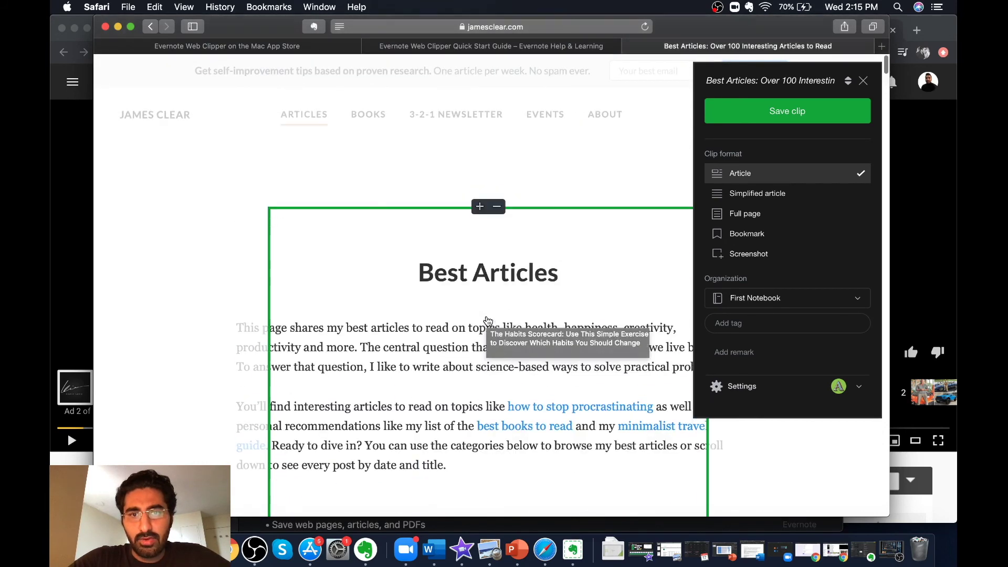
scroll(486, 316, "down", 2)
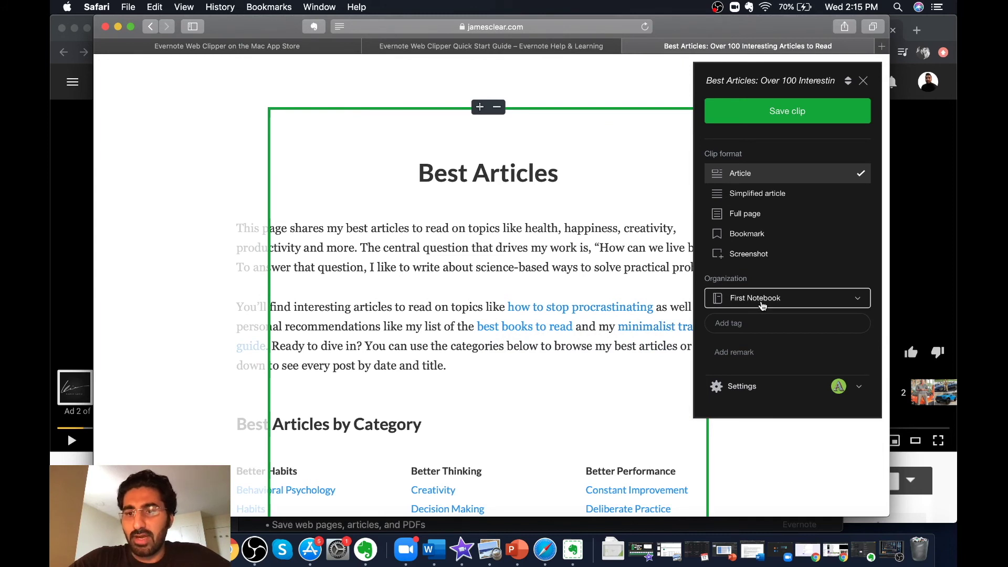
- Save the Best Articles clip to First Notebook and bring up its sharing options
left_click(784, 113)
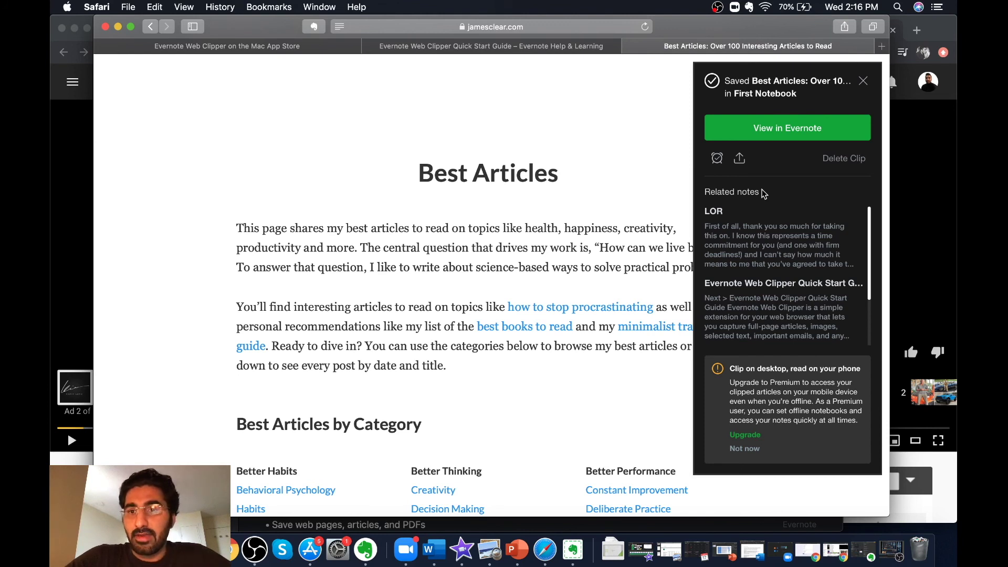
left_click(739, 160)
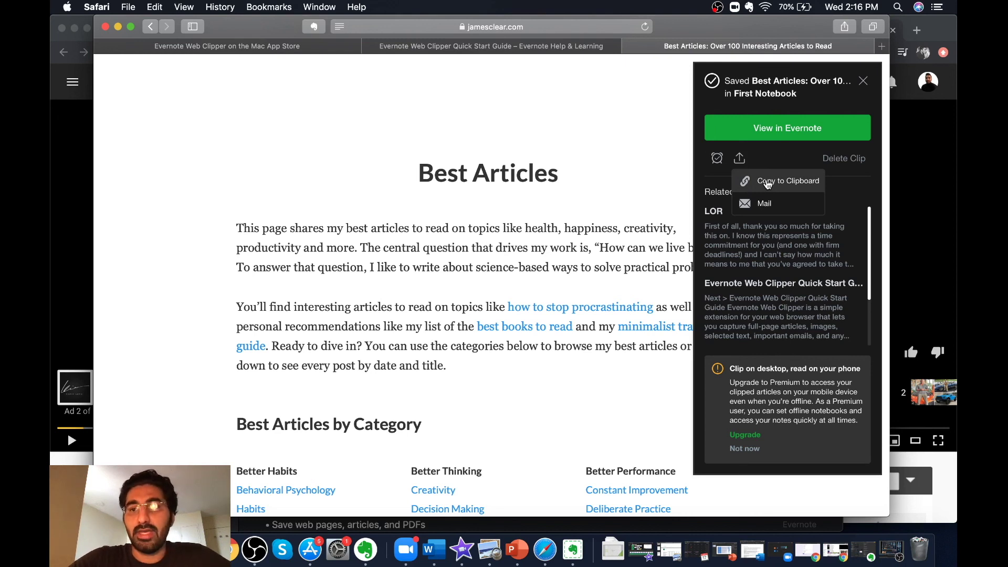
- Copy the saved Best Articles clip's link to the clipboard, then restore the OBS window
left_click(844, 195)
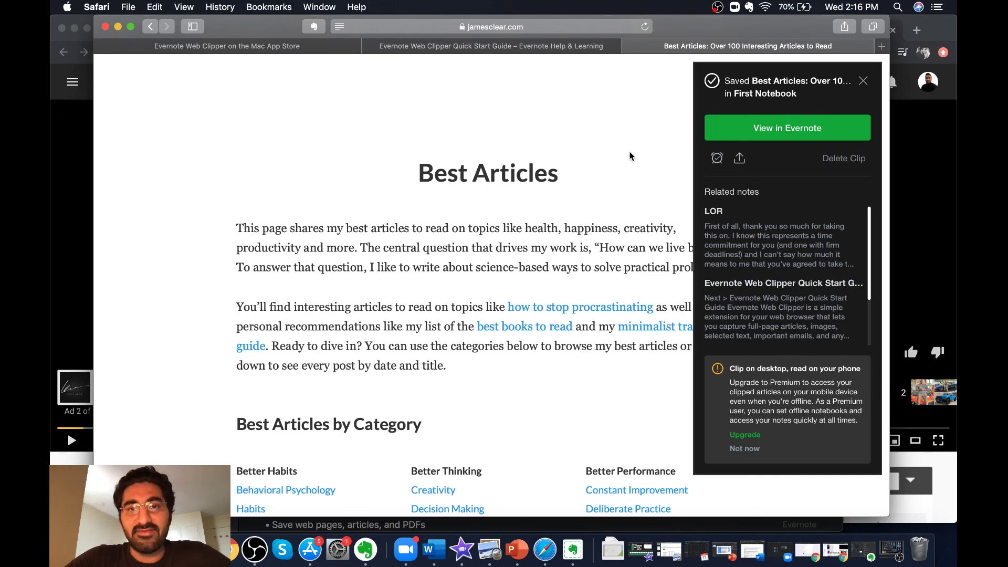
left_click(889, 551)
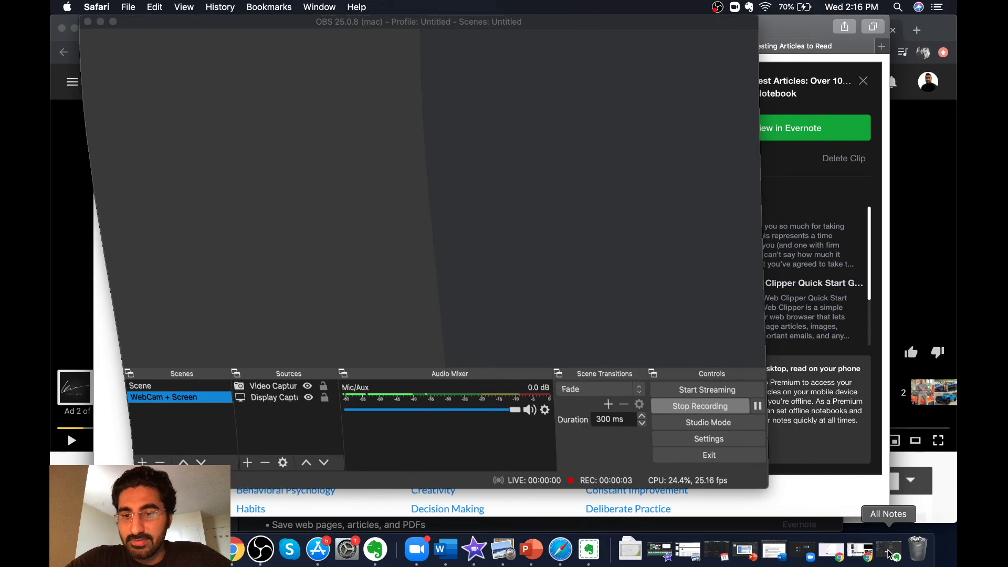